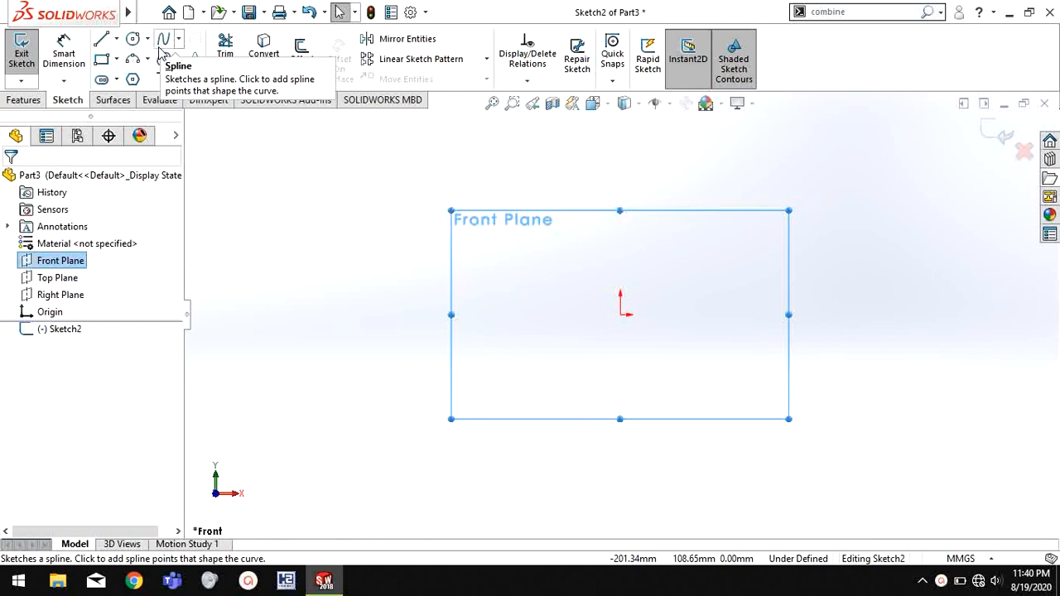
Sketch an open four-point spline on the Front Plane, arching over the origin with a span of about 111 mm.
click(162, 46)
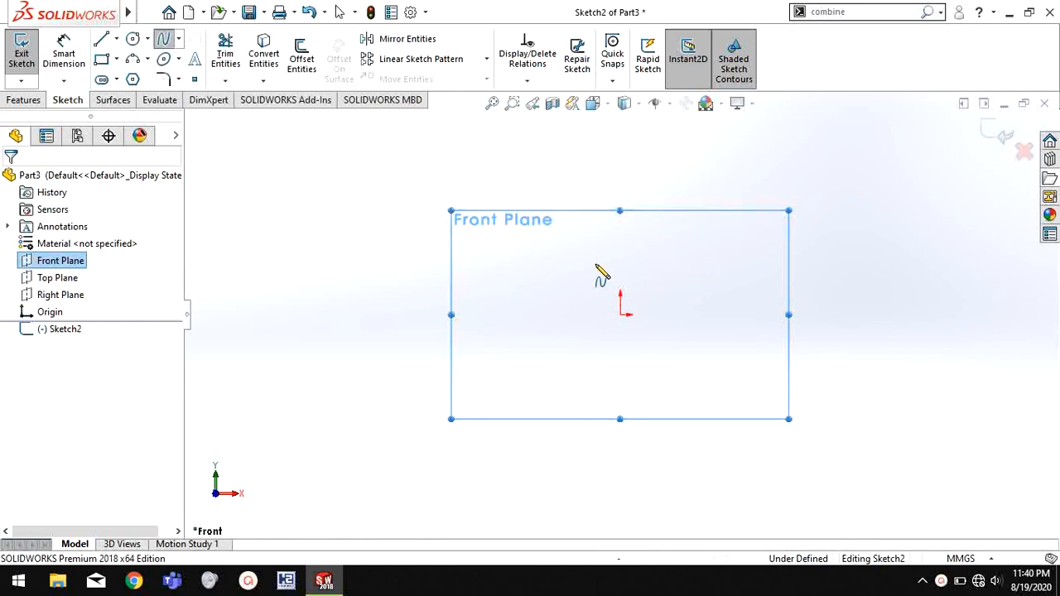
scroll(654, 288, down, 1)
scroll(654, 288, down, 1)
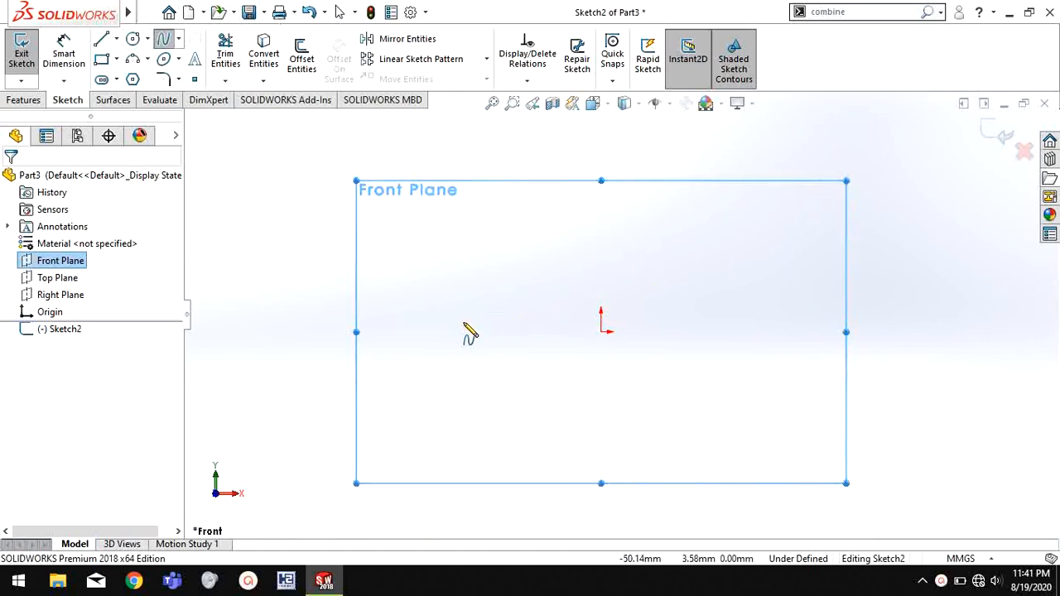
click(478, 367)
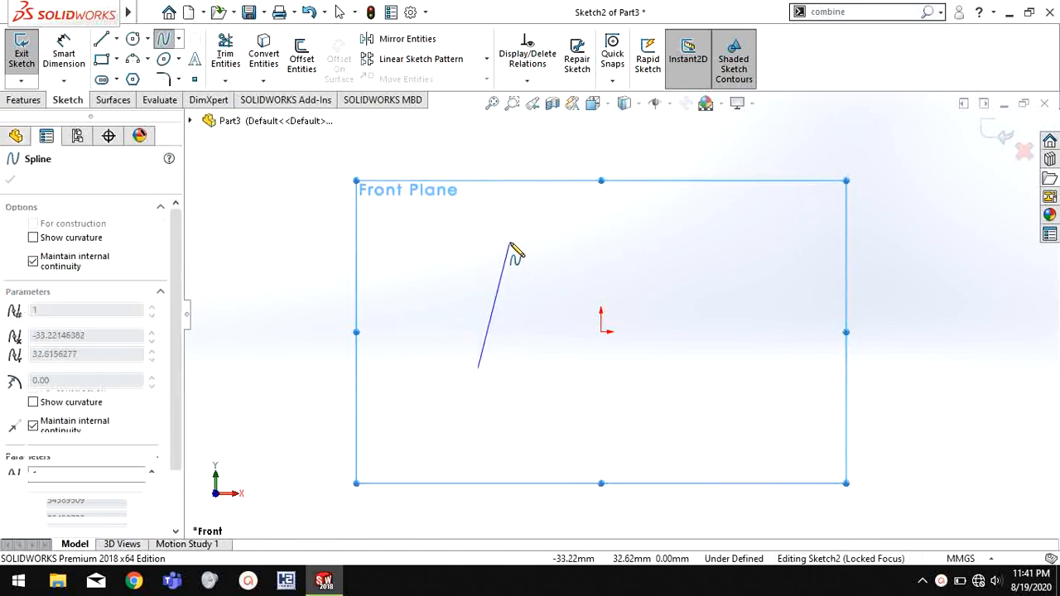
click(512, 240)
click(717, 224)
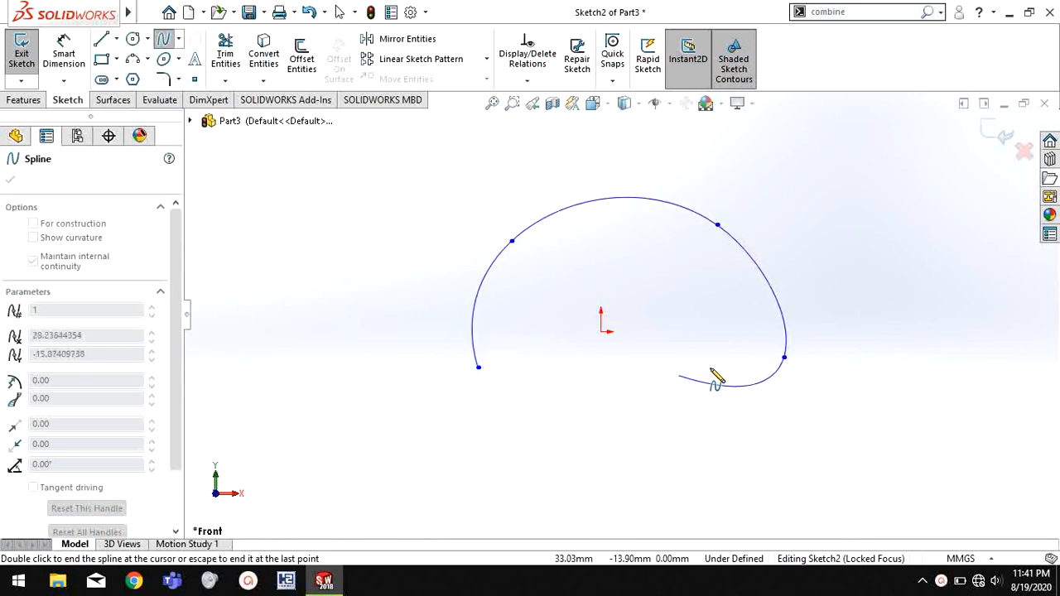
click(784, 358)
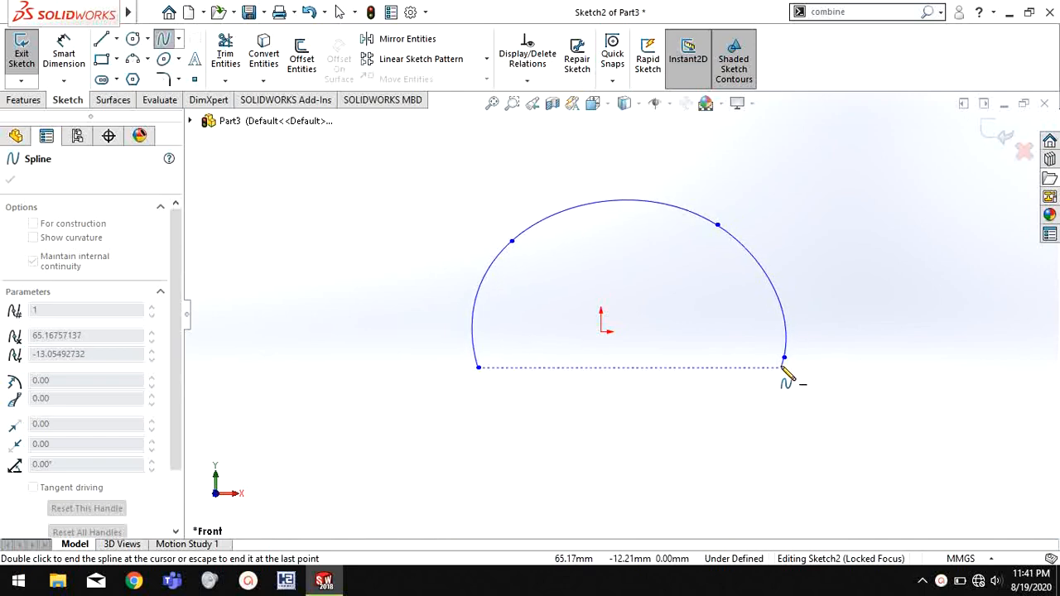
key(Escape)
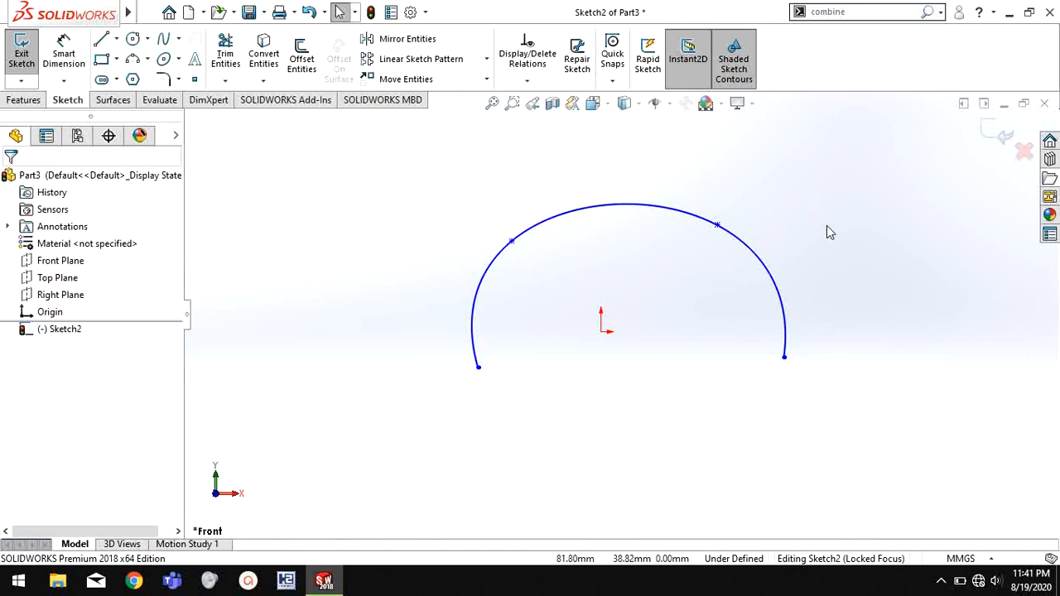
Rotate the tangent handle at the spline's upper-right interior point to a steeper angle.
click(782, 293)
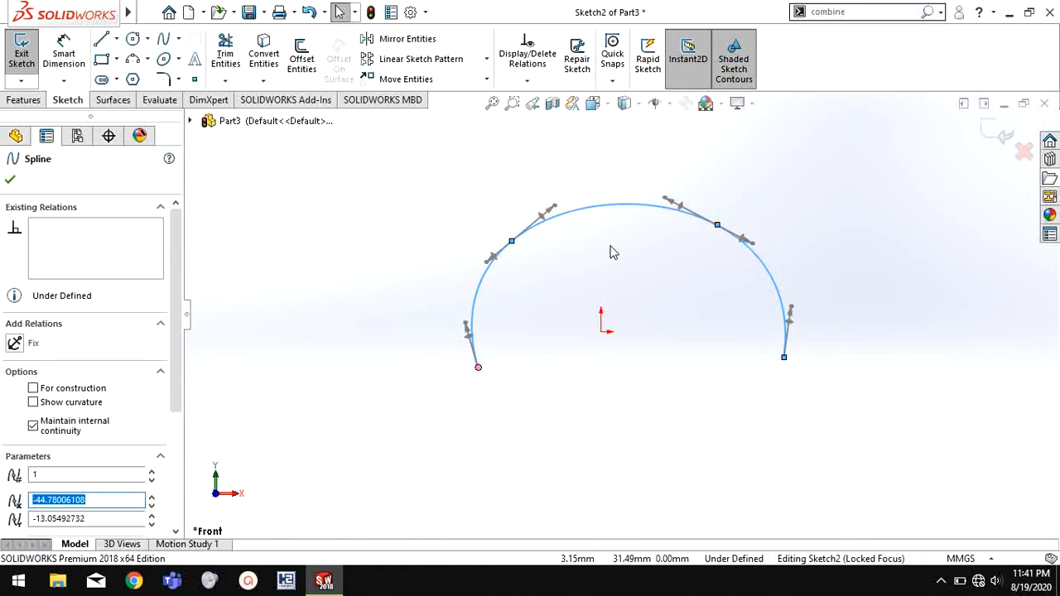
scroll(684, 210, down, 5)
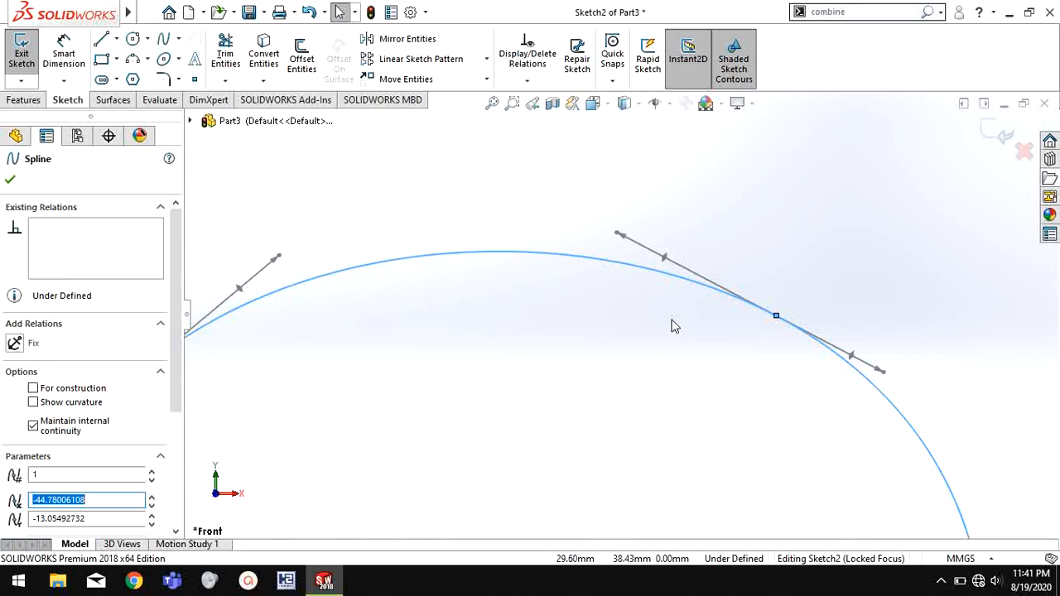
click(666, 257)
mouse_move(665, 255)
mouse_down()
mouse_move(667, 277)
mouse_move(694, 230)
mouse_move(726, 212)
mouse_move(801, 217)
mouse_move(715, 215)
mouse_move(681, 265)
mouse_move(747, 315)
mouse_move(669, 287)
mouse_move(662, 260)
mouse_move(720, 283)
mouse_move(647, 228)
mouse_move(712, 278)
mouse_move(679, 263)
mouse_move(770, 206)
mouse_move(675, 305)
mouse_move(685, 250)
mouse_up()
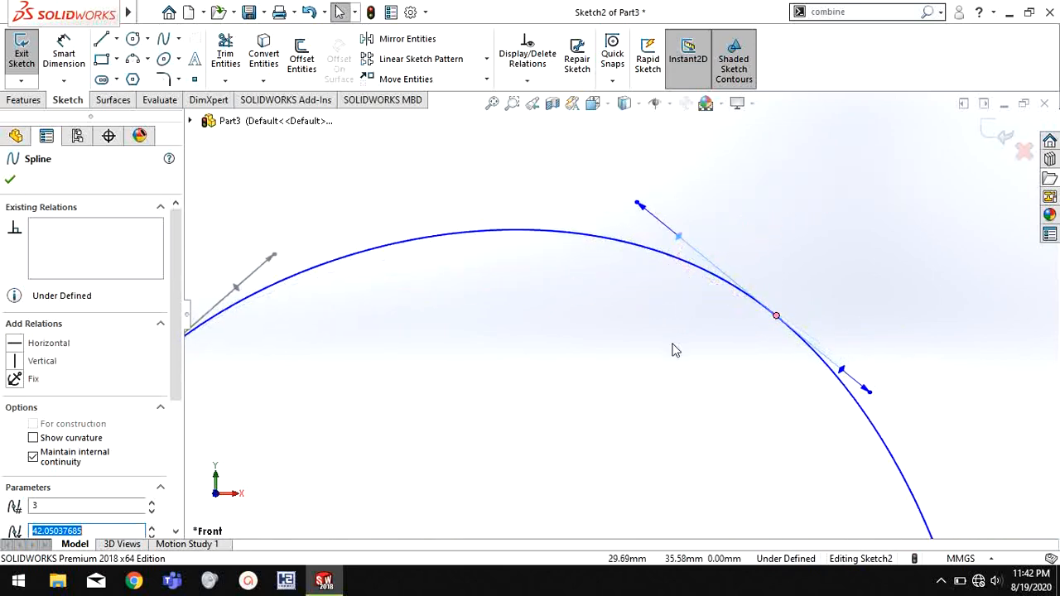
click(672, 348)
scroll(782, 333, up, 3)
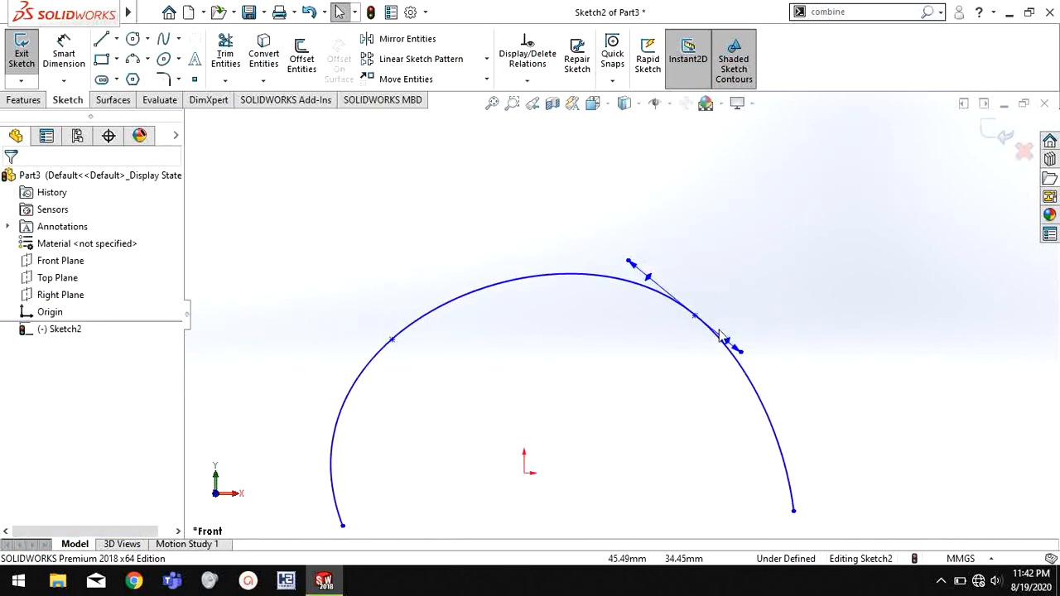
Shorten the upper-left arm of the tangent handle at the spline's right interior point to reduce its tangent weight.
scroll(654, 290, down, 4)
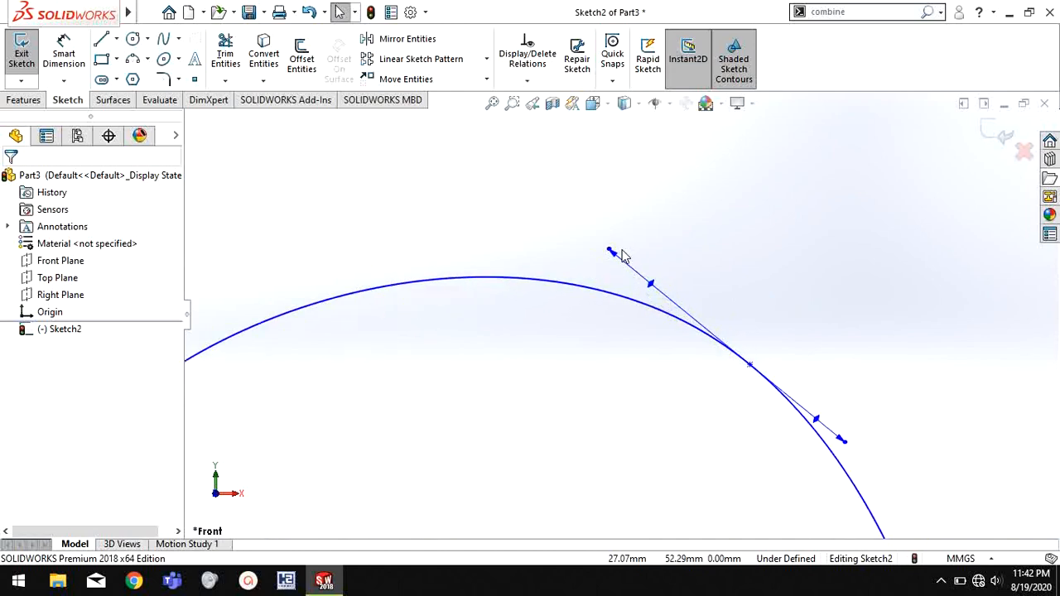
scroll(626, 234, down, 2)
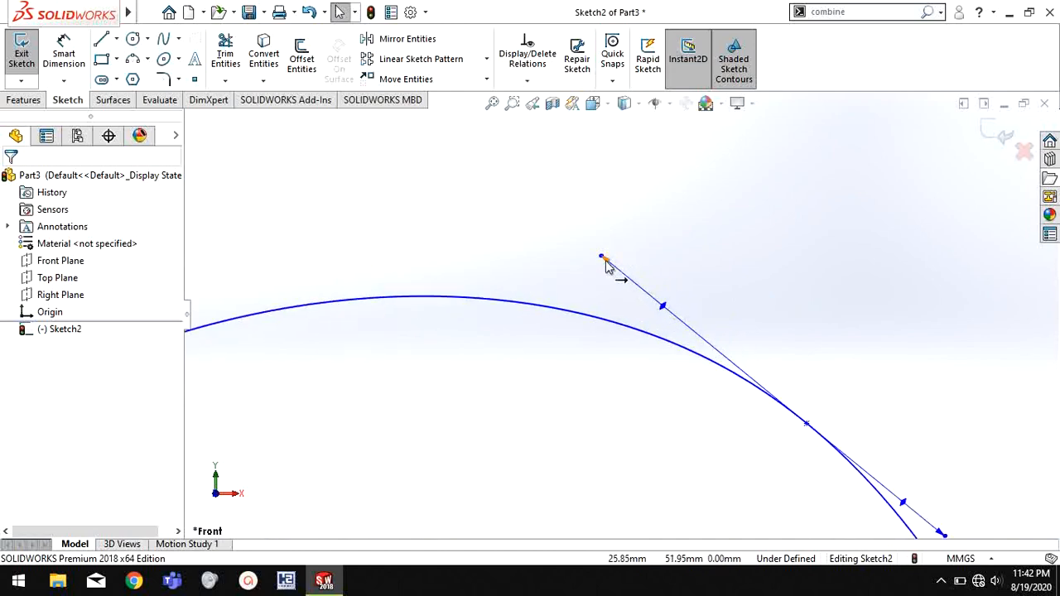
drag(605, 262, 678, 405)
click(696, 448)
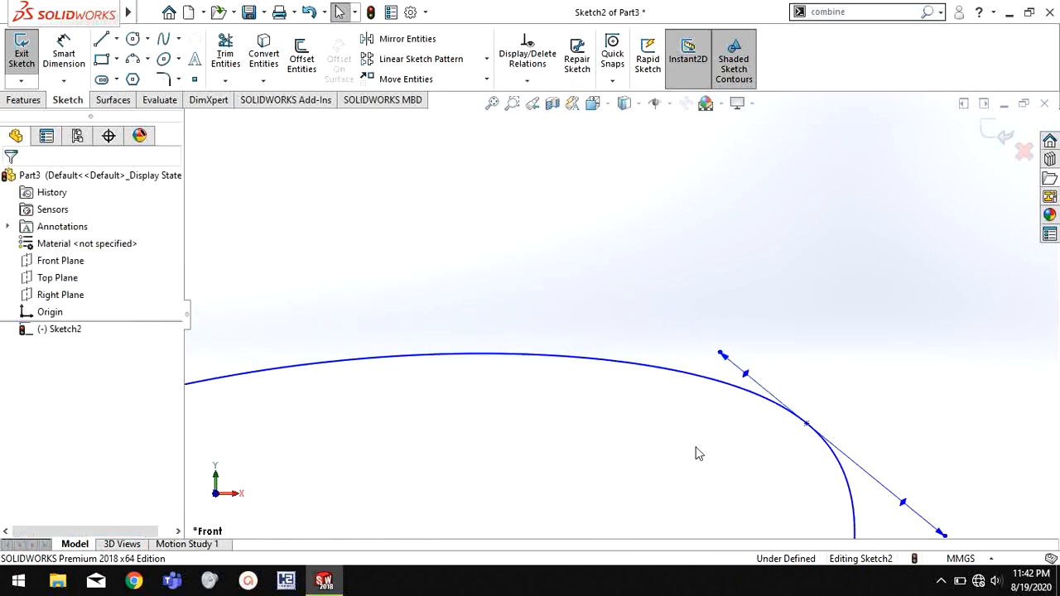
scroll(780, 483, up, 8)
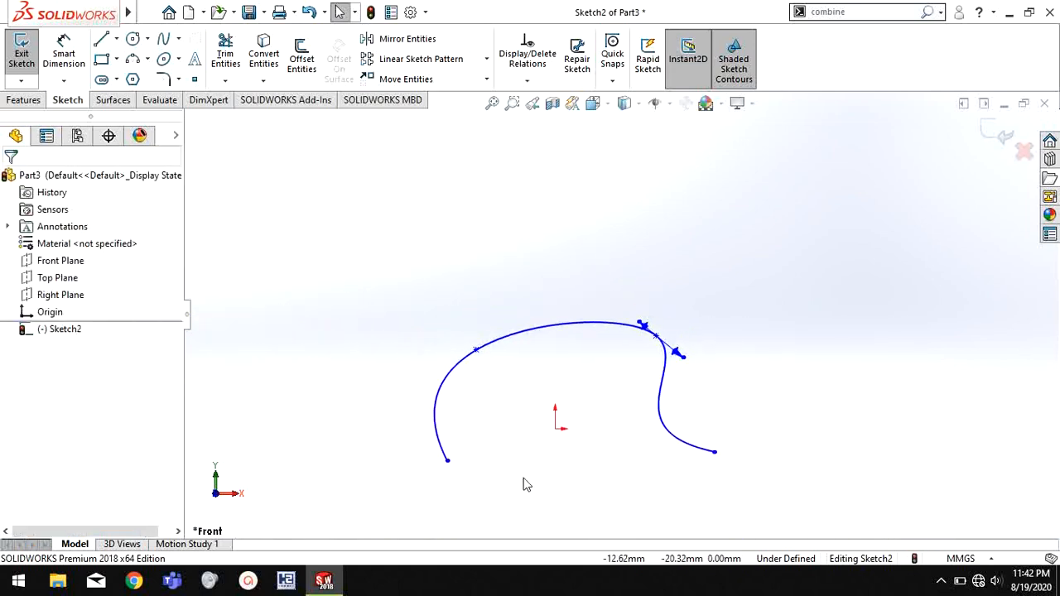
Lengthen the upper-left arm of the right interior point's tangent handle again to restore the spline's rounded arch.
scroll(525, 485, down, 2)
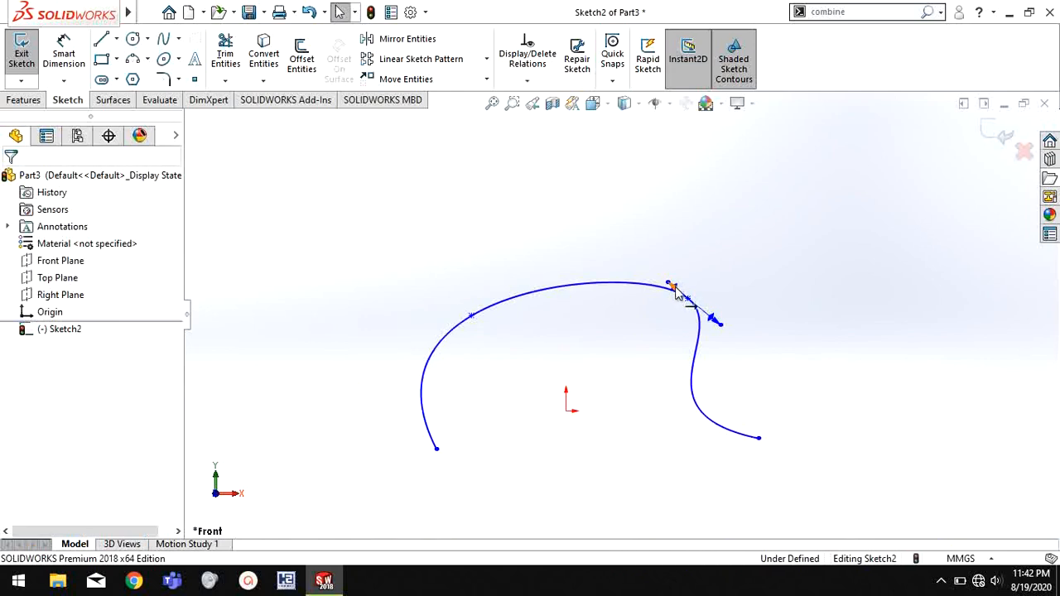
drag(674, 289, 662, 349)
click(662, 349)
scroll(642, 259, down, 1)
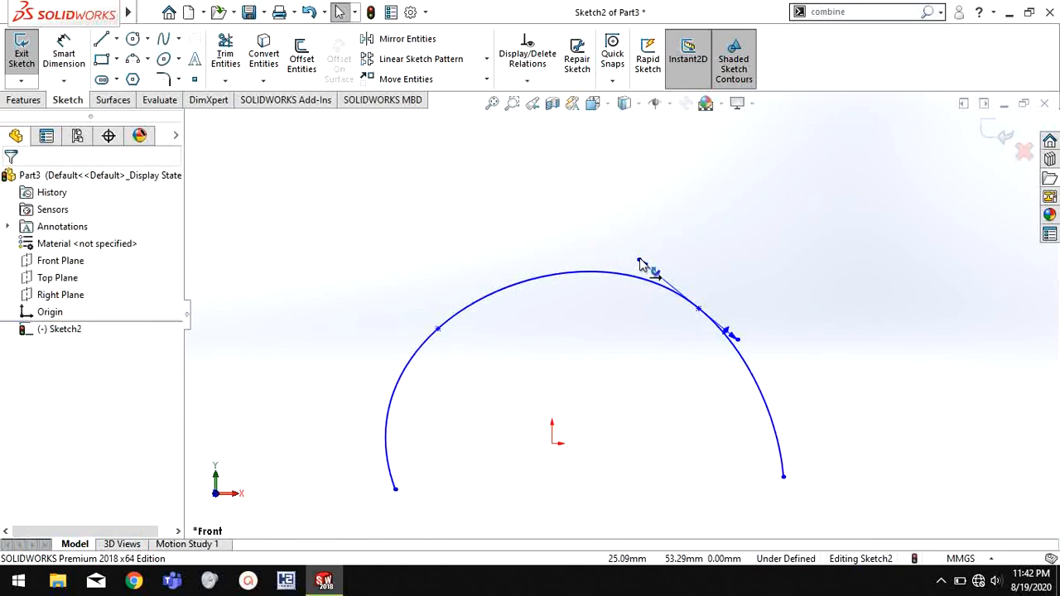
Reshape the spline at its right interior point by pulling the handle's upper-left end outward to a shallower tangent angle.
click(640, 261)
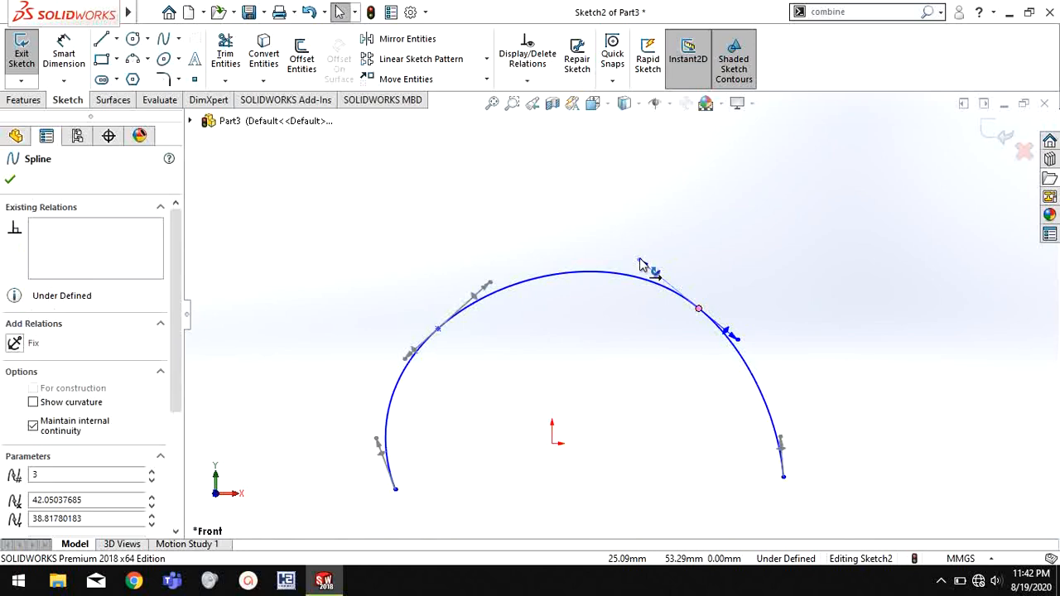
drag(640, 262, 617, 262)
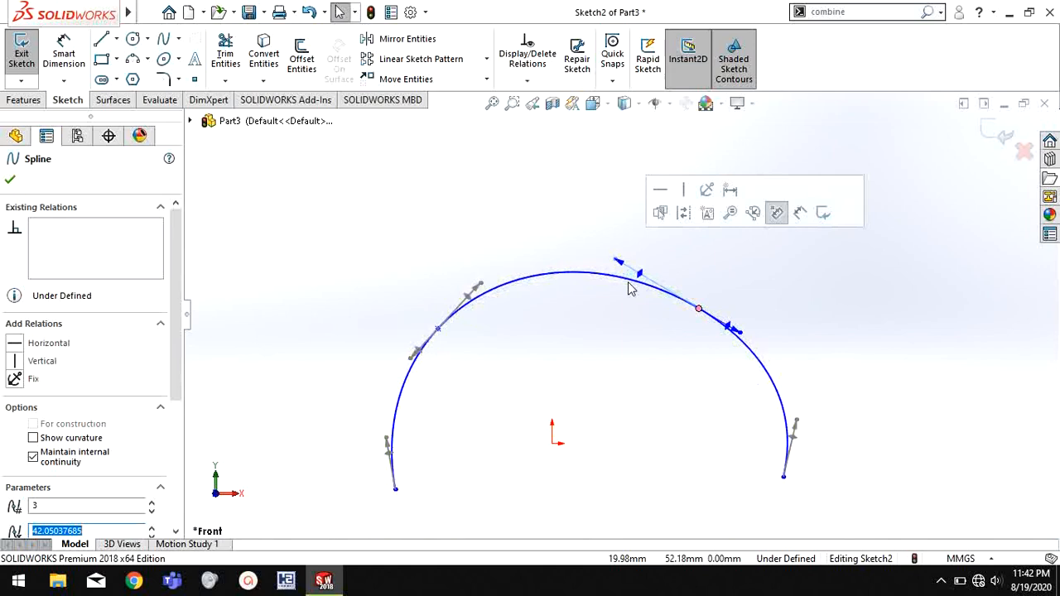
click(654, 362)
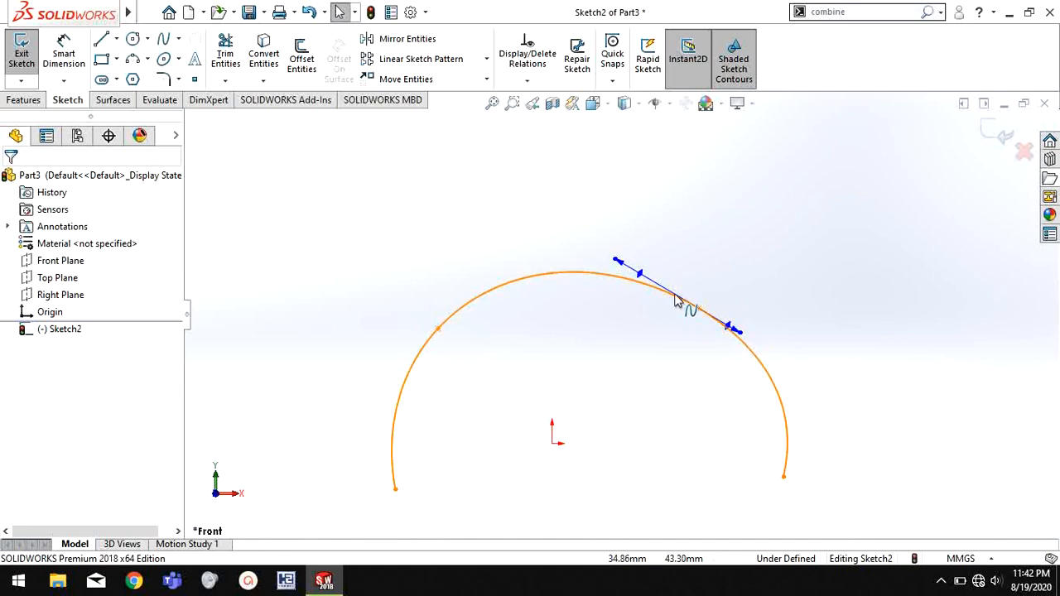
click(649, 284)
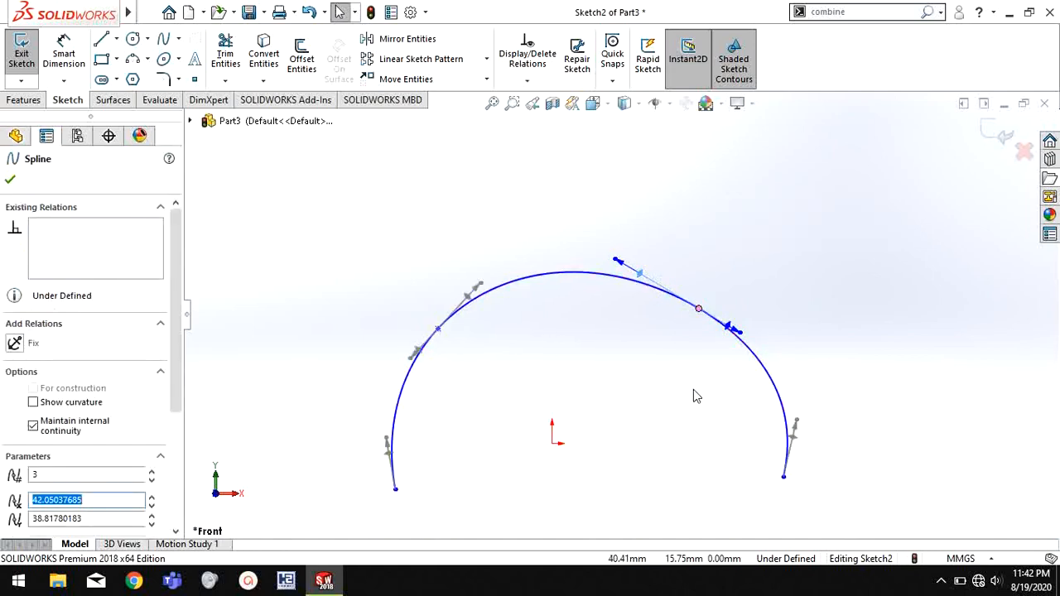
click(582, 371)
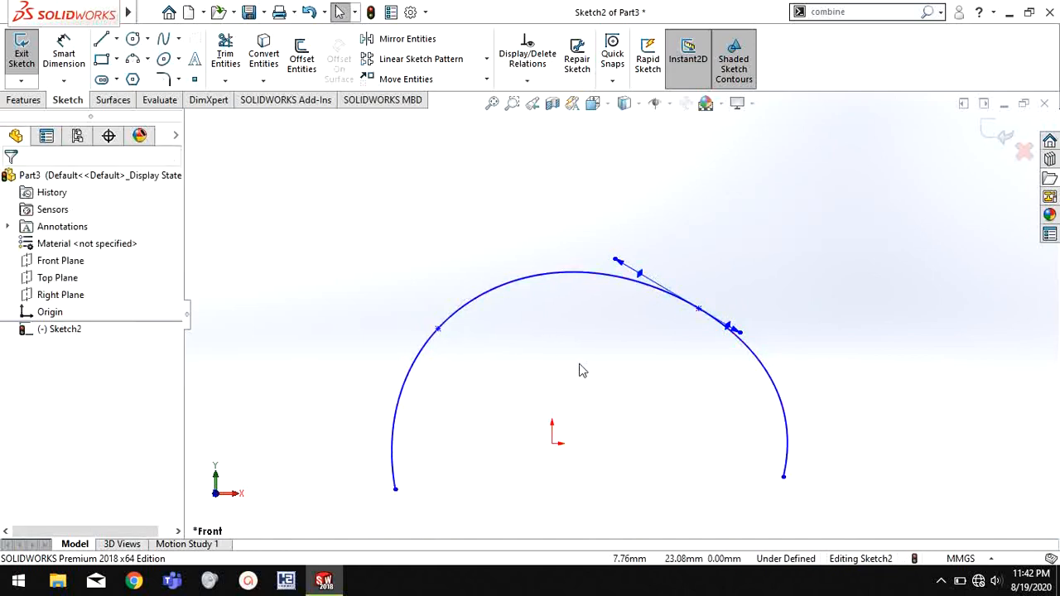
Lengthen the tangent handle at the spline's left interior point up and to the right, making the crest more pointed.
click(453, 333)
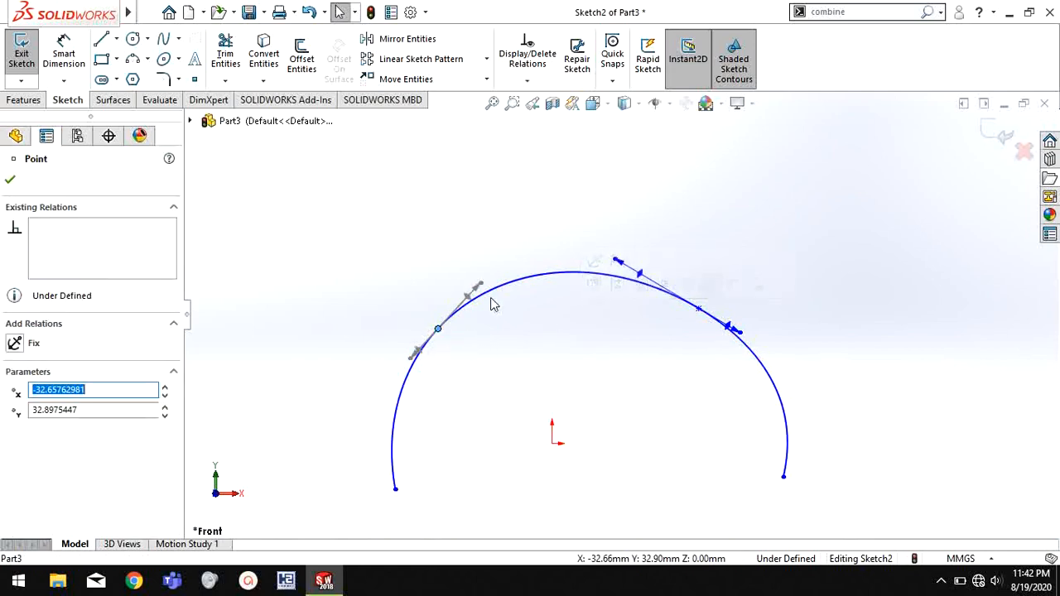
drag(478, 290, 520, 239)
click(542, 360)
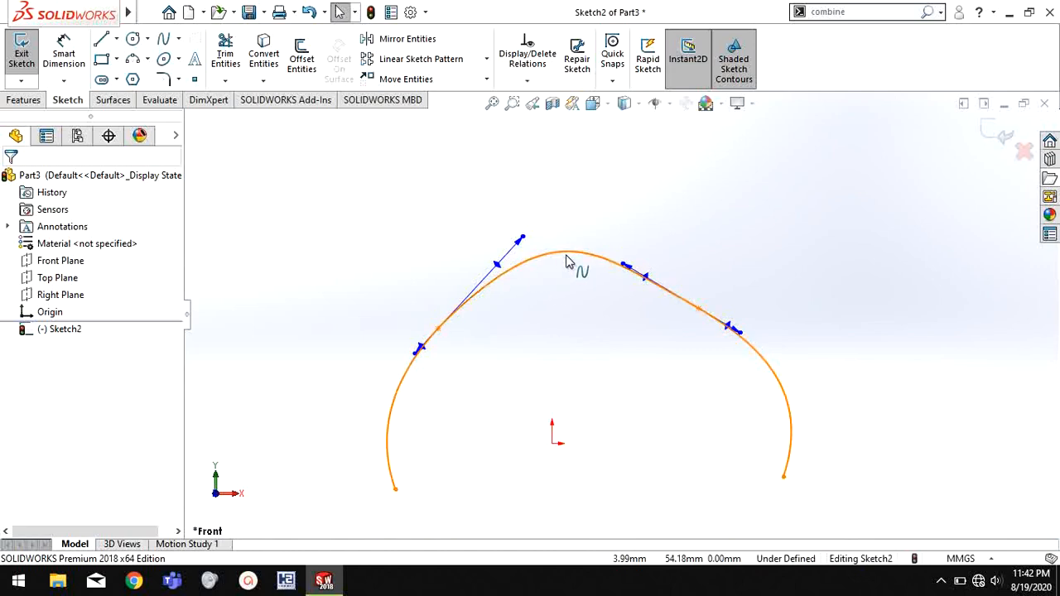
Move the whole spline upward and slightly left so both endpoints lie above the origin.
drag(570, 258, 546, 187)
click(753, 445)
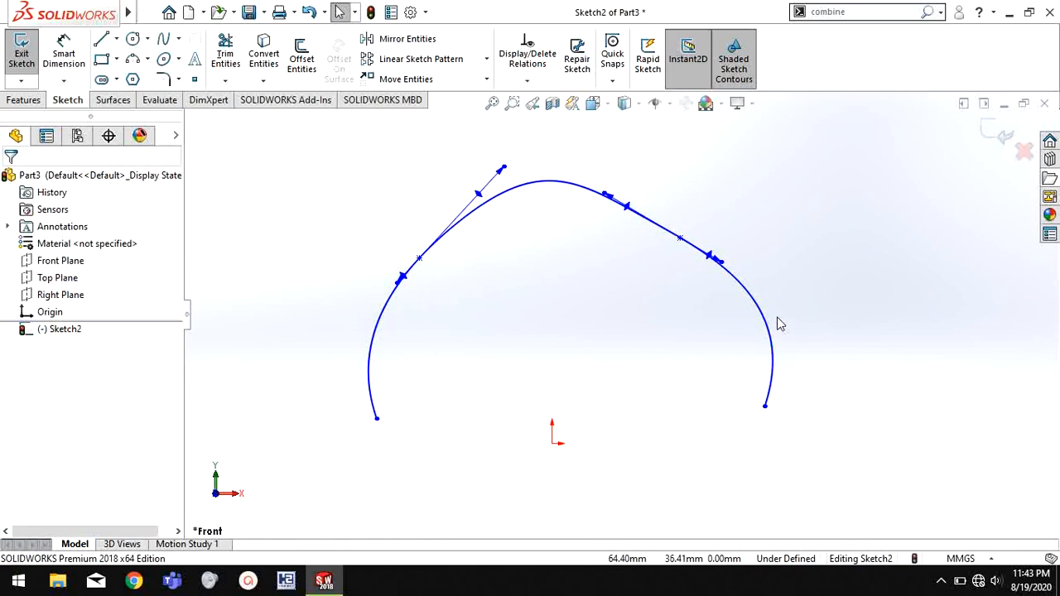
scroll(582, 306, up, 4)
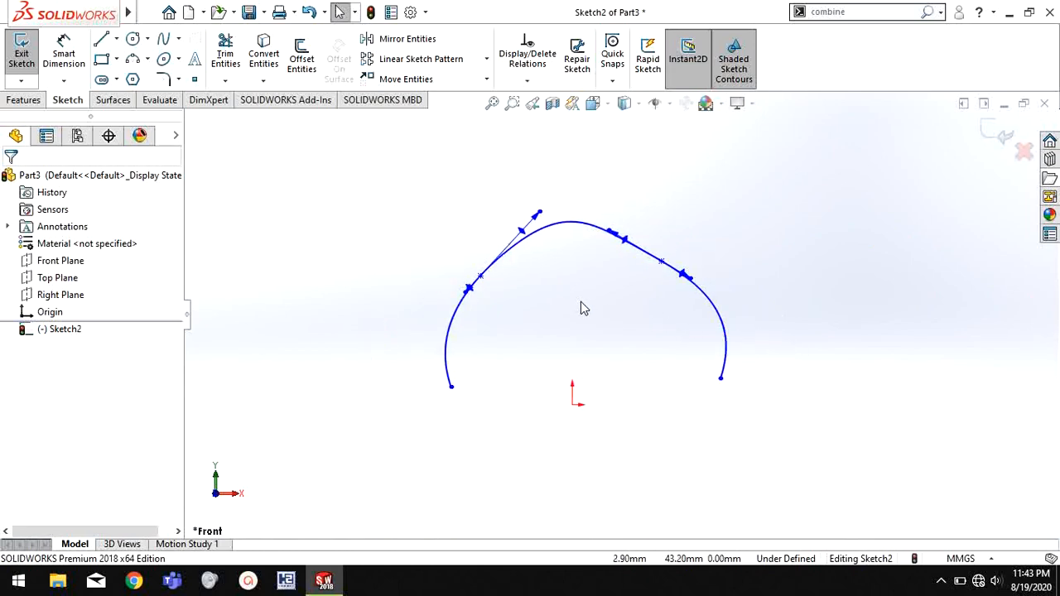
scroll(591, 284, down, 1)
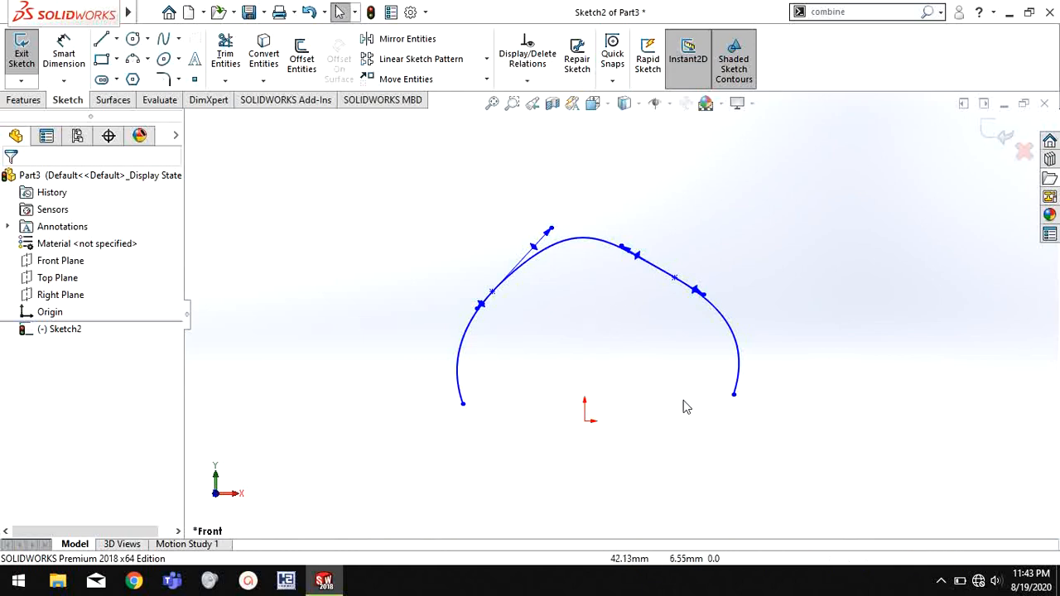
right_drag(832, 376, 832, 220)
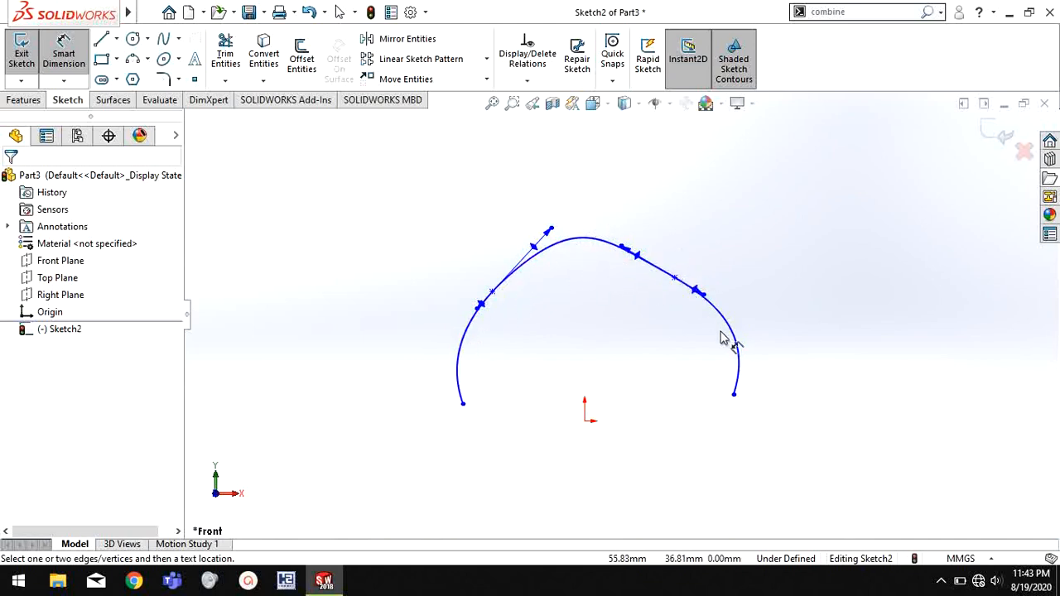
right_click(677, 380)
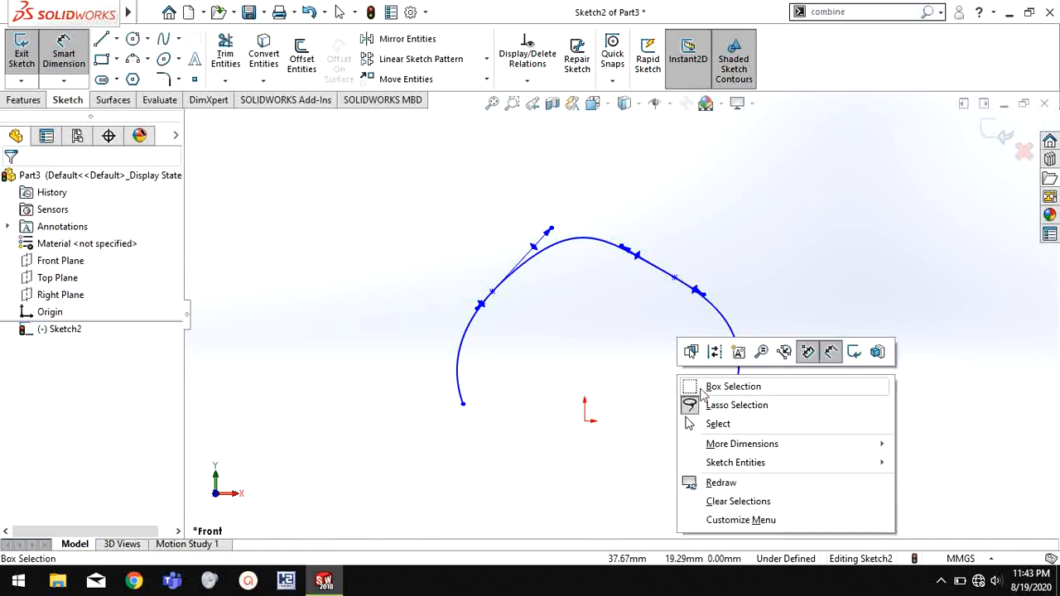
click(705, 424)
Make the spline's right endpoint coincident with the origin.
click(734, 396)
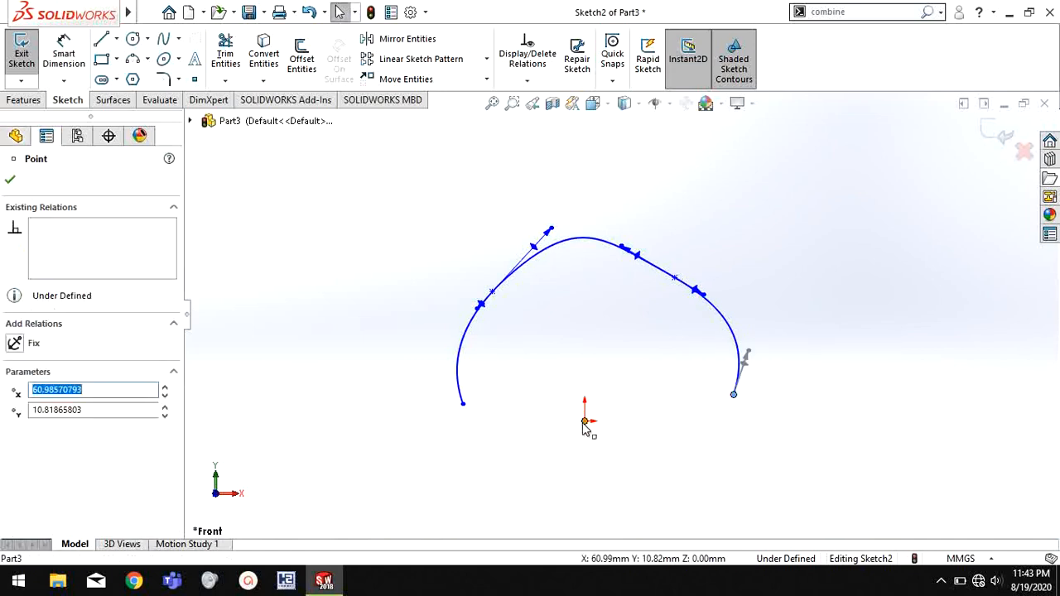
ctrl+click(585, 421)
click(678, 356)
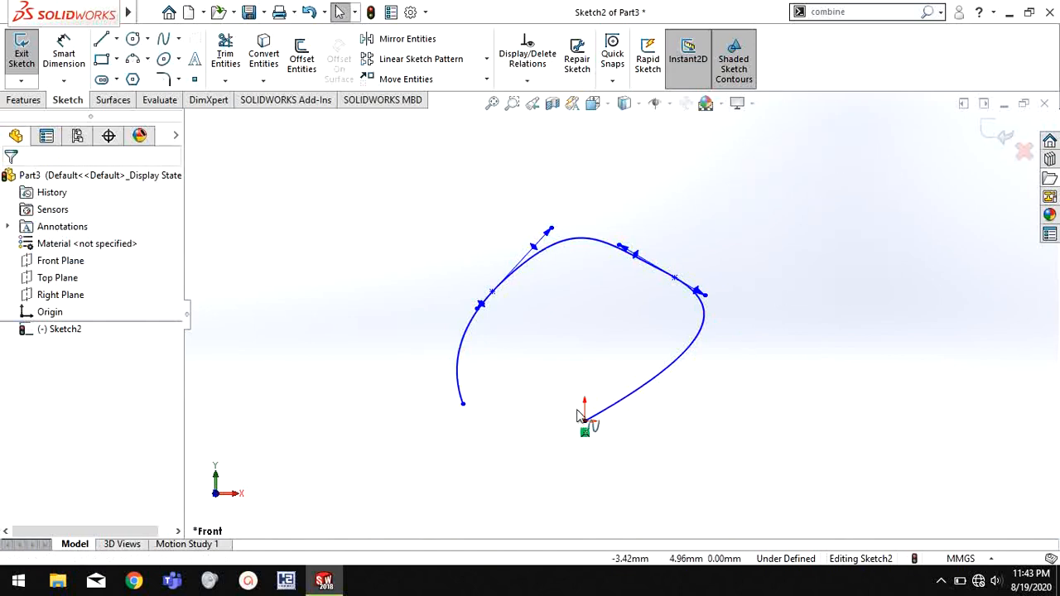
Stretch the spline's free portion leftward until its left endpoint lies about 111 mm horizontally from the origin.
drag(461, 372, 311, 358)
click(673, 407)
scroll(364, 407, up, 3)
scroll(420, 393, down, 3)
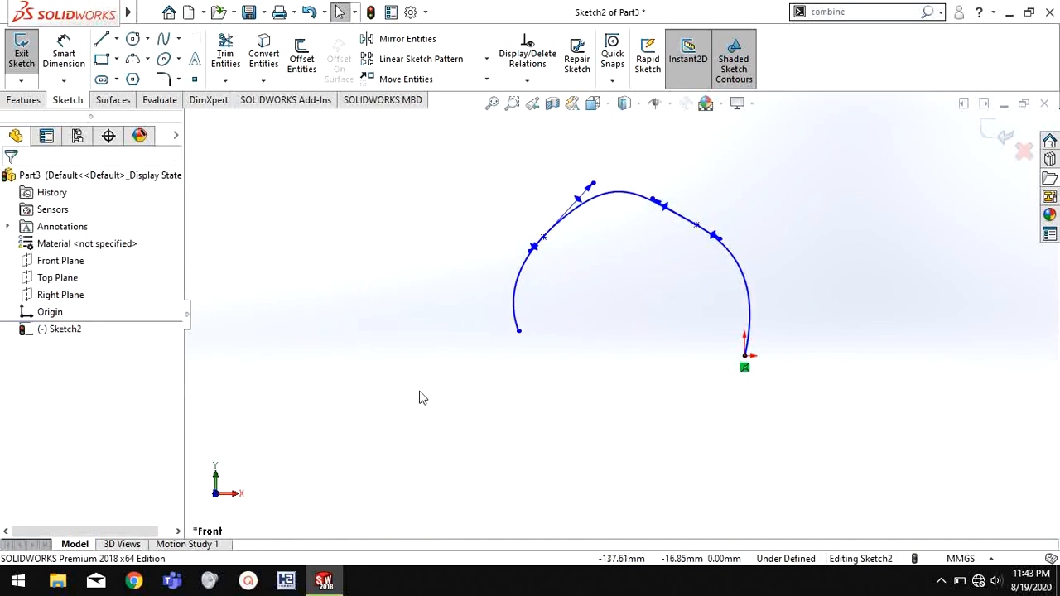
scroll(778, 281, up, 1)
scroll(714, 198, down, 1)
Dimension the horizontal distance between the spline's two endpoints below the curve and set it to 100 mm.
mouse_move(870, 151)
right_down()
mouse_move(871, 167)
mouse_move(869, 137)
right_up()
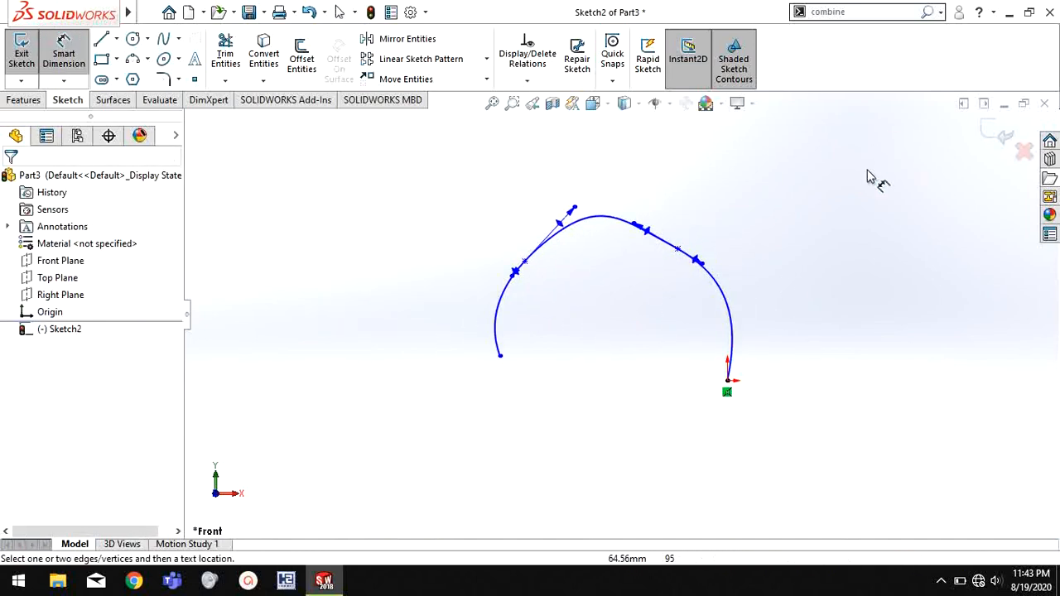
click(729, 382)
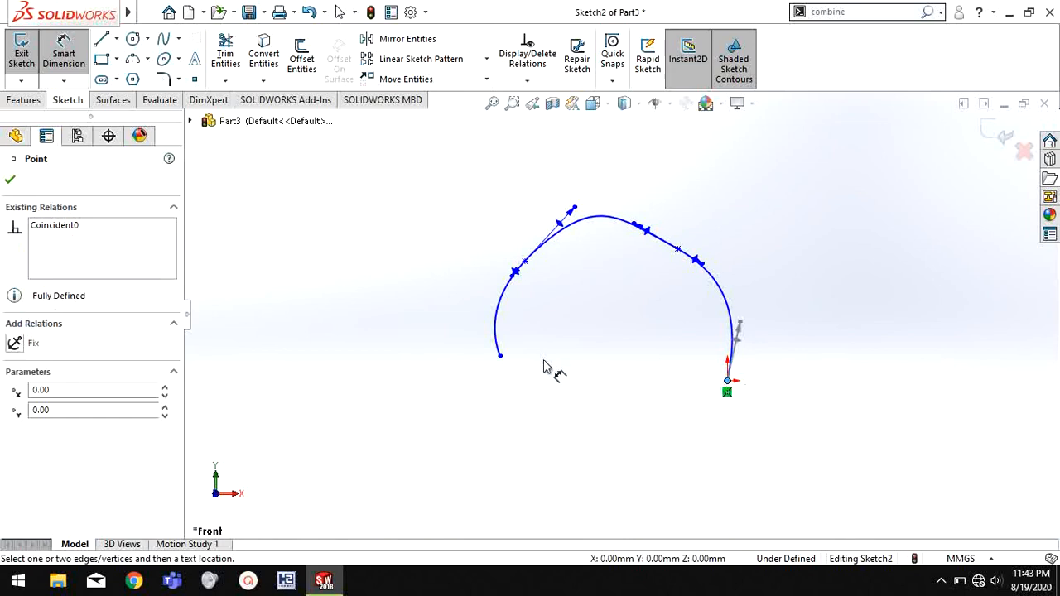
click(501, 358)
click(635, 448)
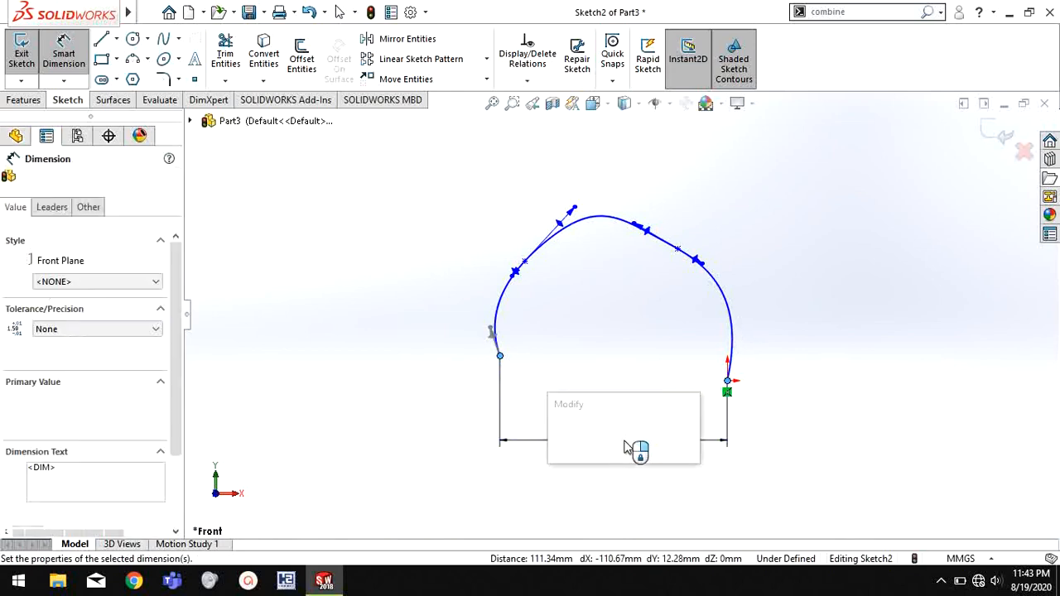
text(100)
key(Return)
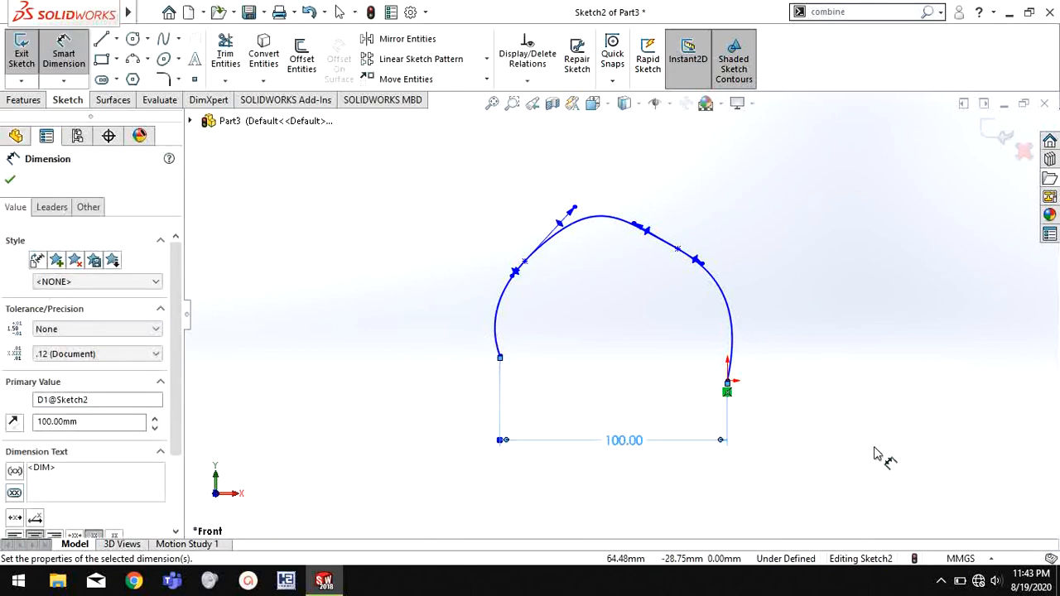
Add a horizontal relation between the spline's left endpoint and its right endpoint at the origin.
click(874, 448)
scroll(620, 302, down, 1)
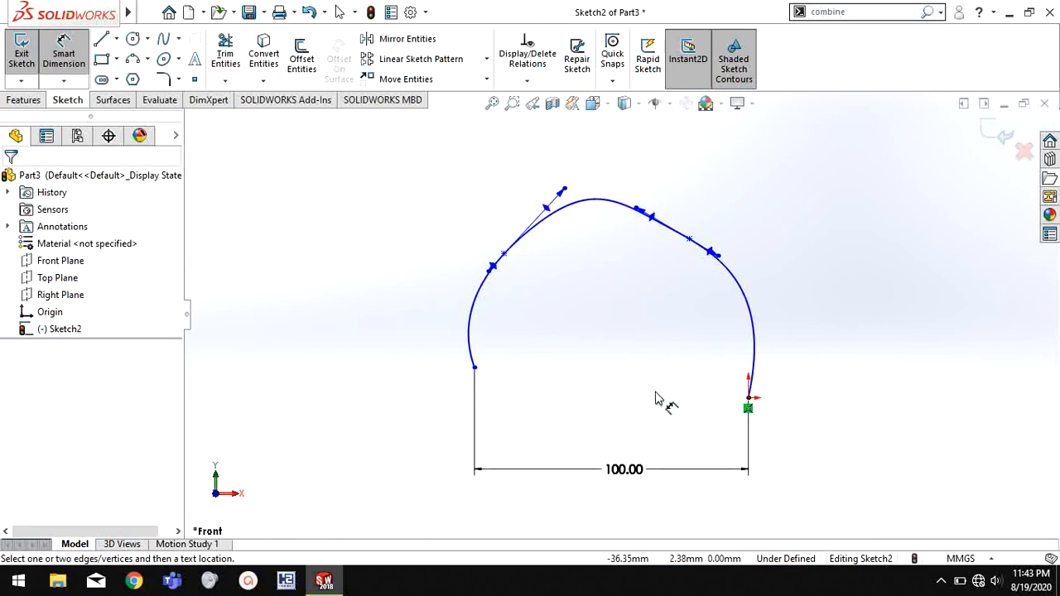
right_click(598, 376)
click(638, 416)
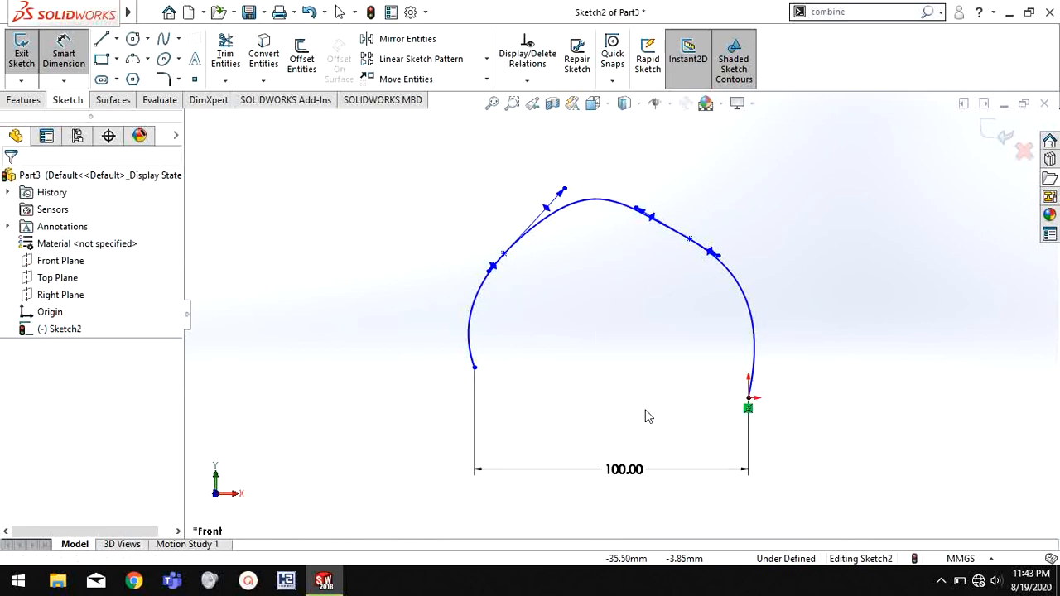
click(748, 402)
ctrl+click(474, 366)
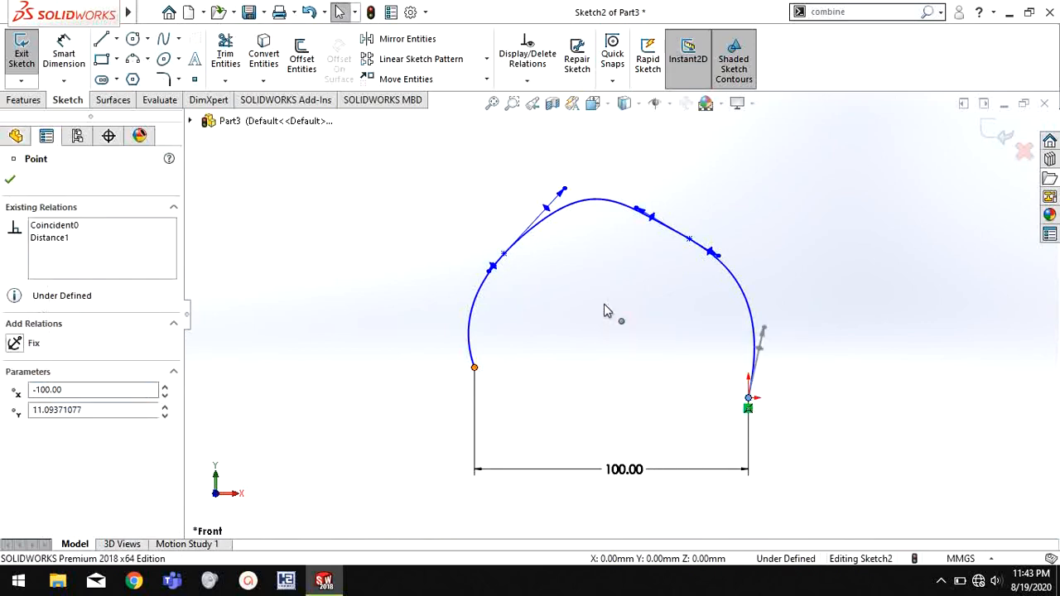
click(564, 296)
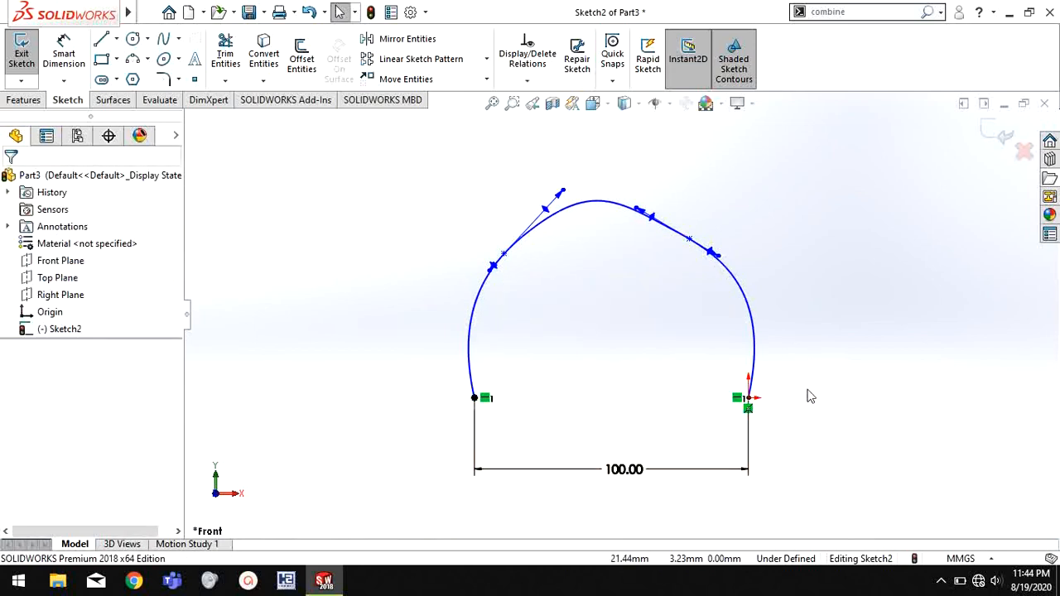
Dimension the vertical distance from the spline's right interior point to the endpoint at the origin and set it to 60 mm.
right_drag(813, 201, 812, 178)
right_drag(906, 99, 910, 10)
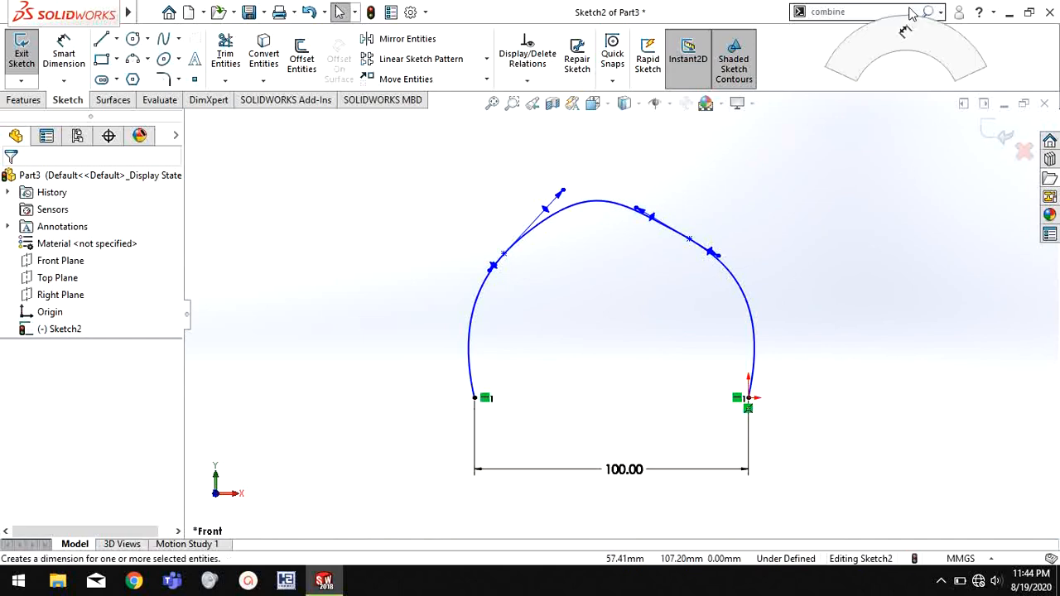
click(689, 239)
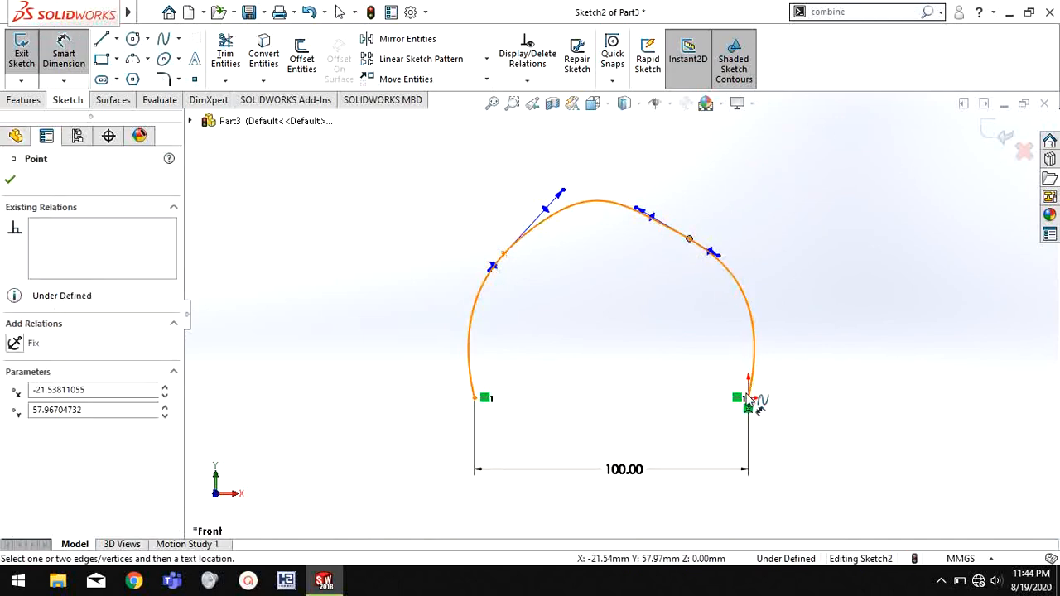
click(748, 399)
click(895, 332)
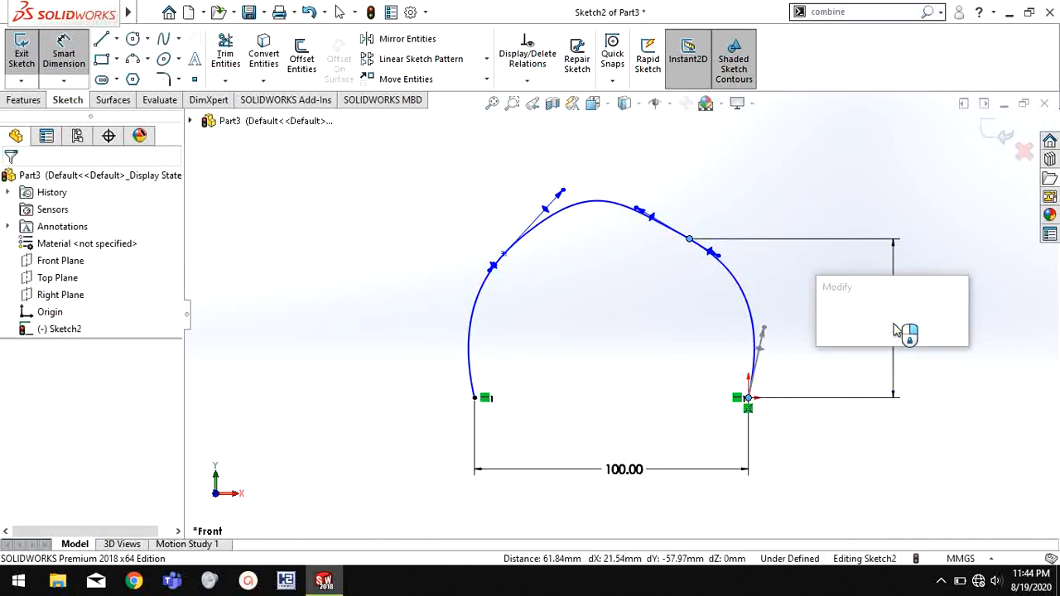
text(60)
key(Return)
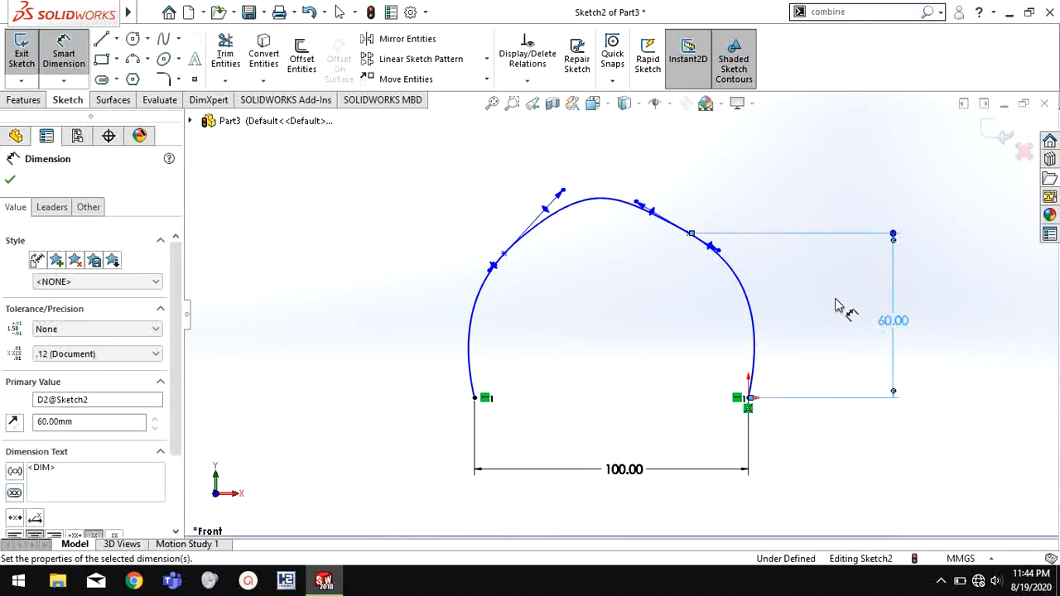
click(839, 303)
Dimension the horizontal distance between the right interior spline point and the origin endpoint below the curve, setting it to 20 mm.
click(749, 400)
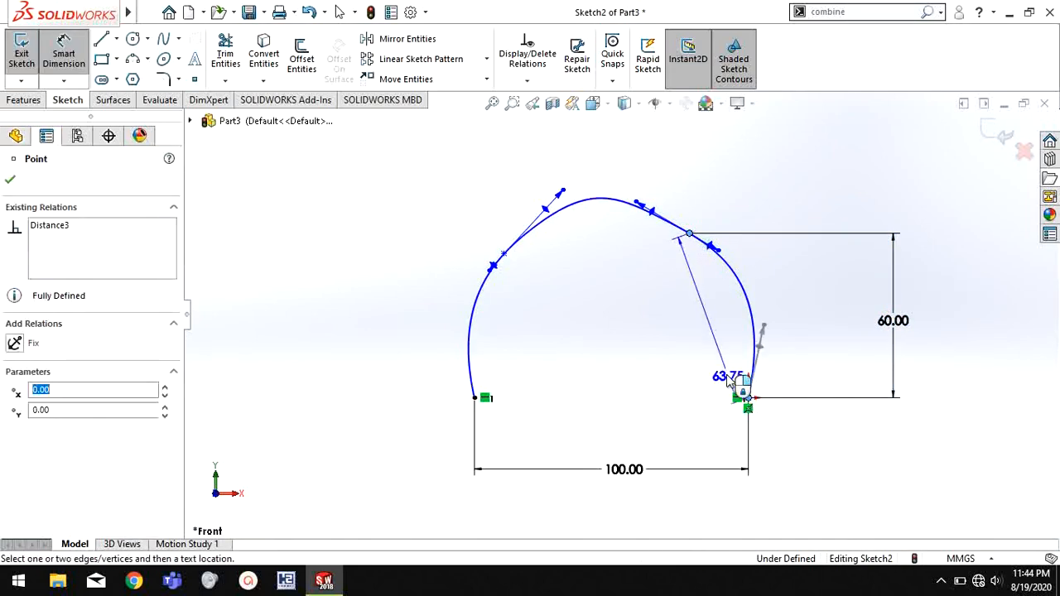
click(725, 459)
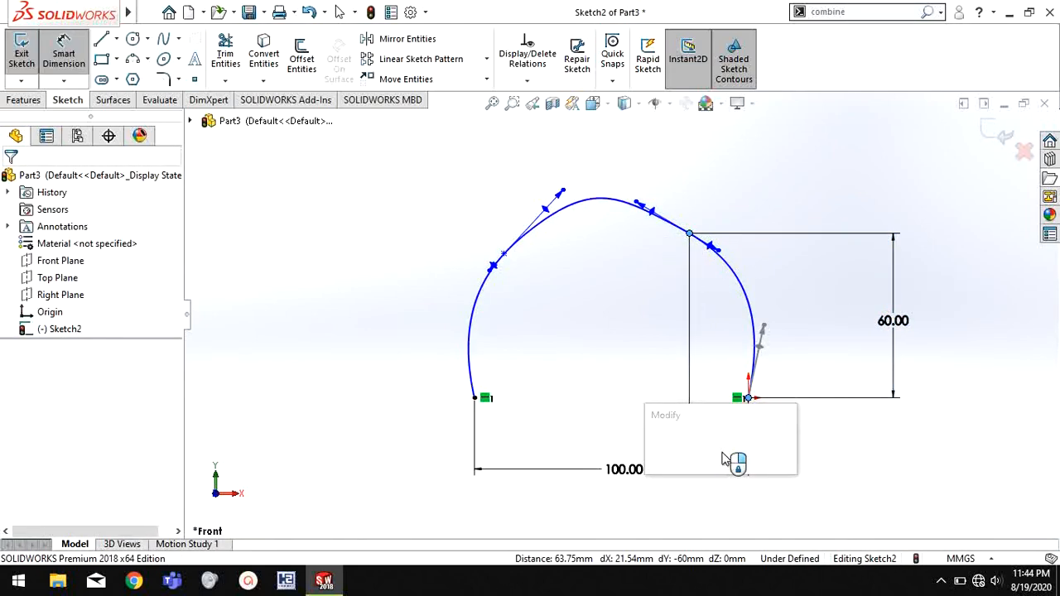
text(20)
key(Return)
click(804, 475)
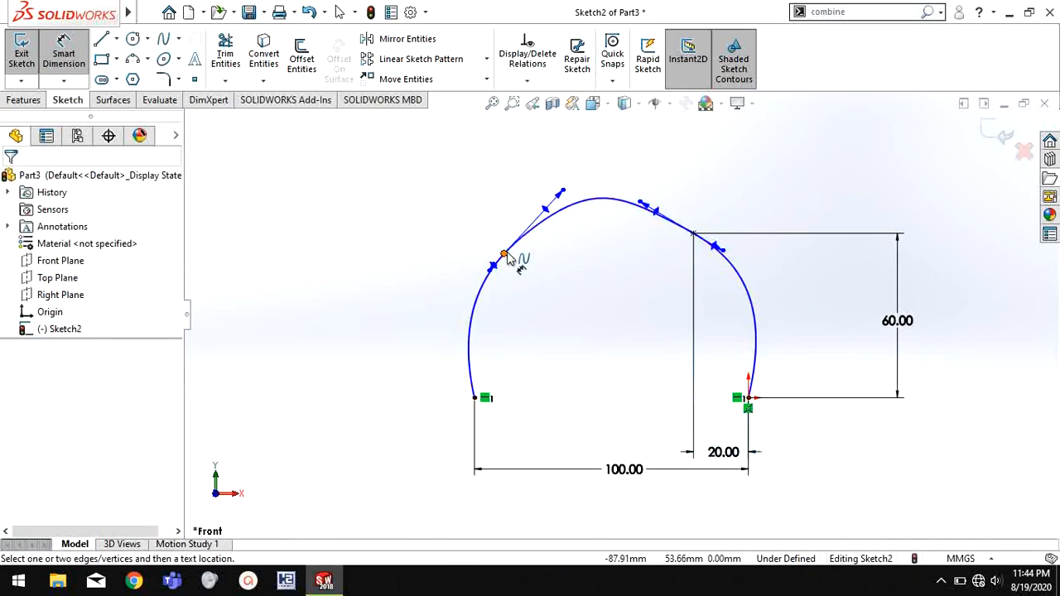
Dimension the horizontal distance from the left interior spline point to the origin endpoint and set it to 80 mm.
click(503, 254)
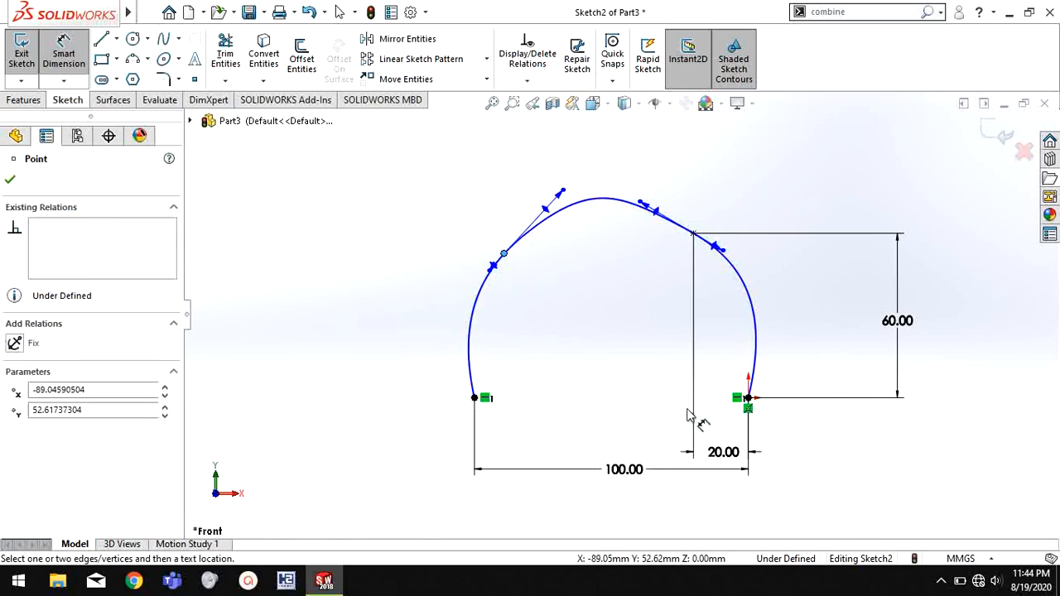
click(748, 399)
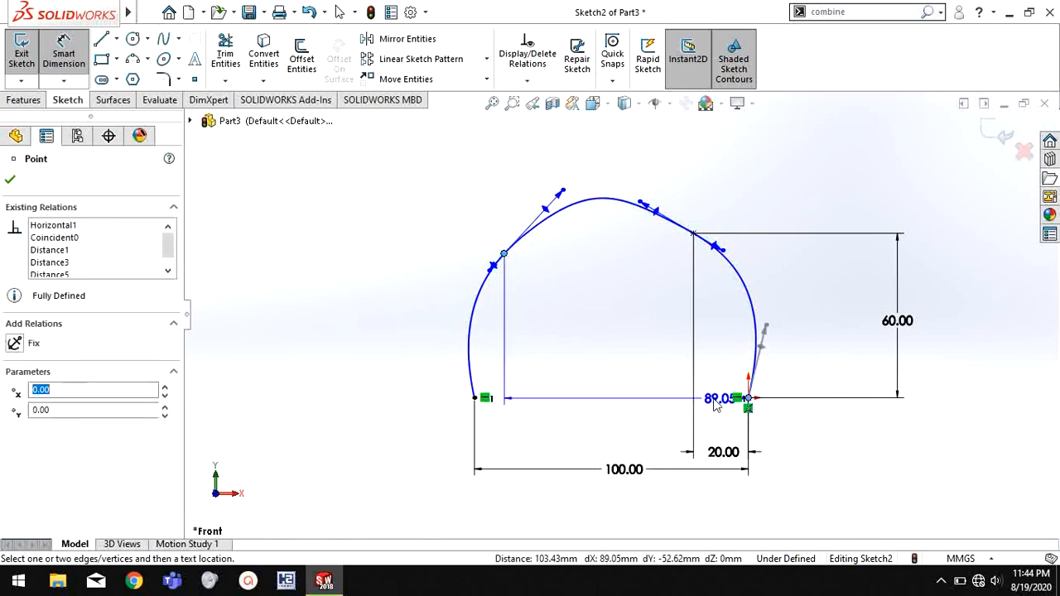
click(646, 422)
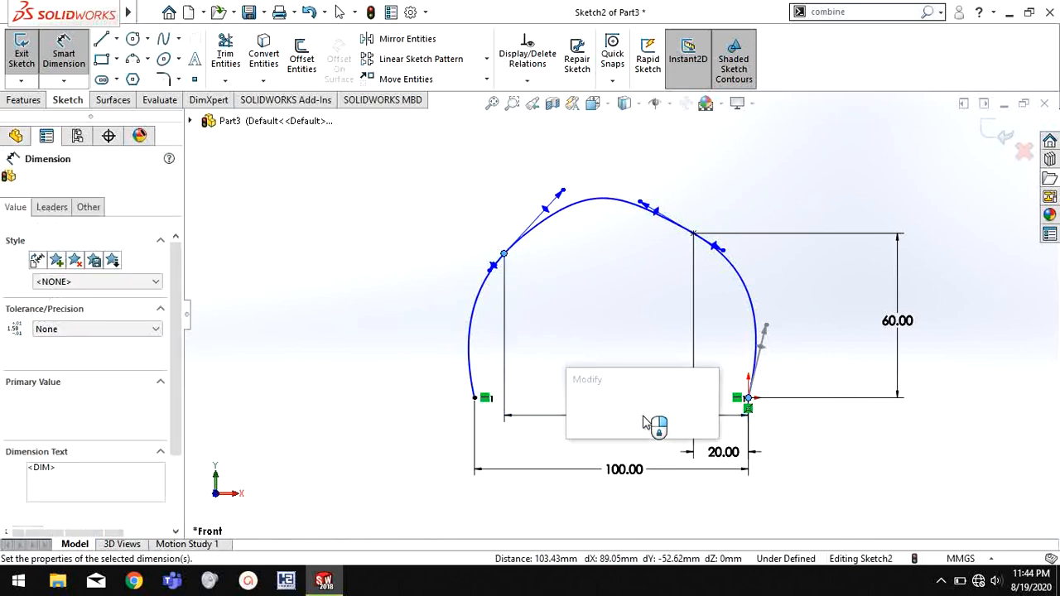
text(80)
key(Return)
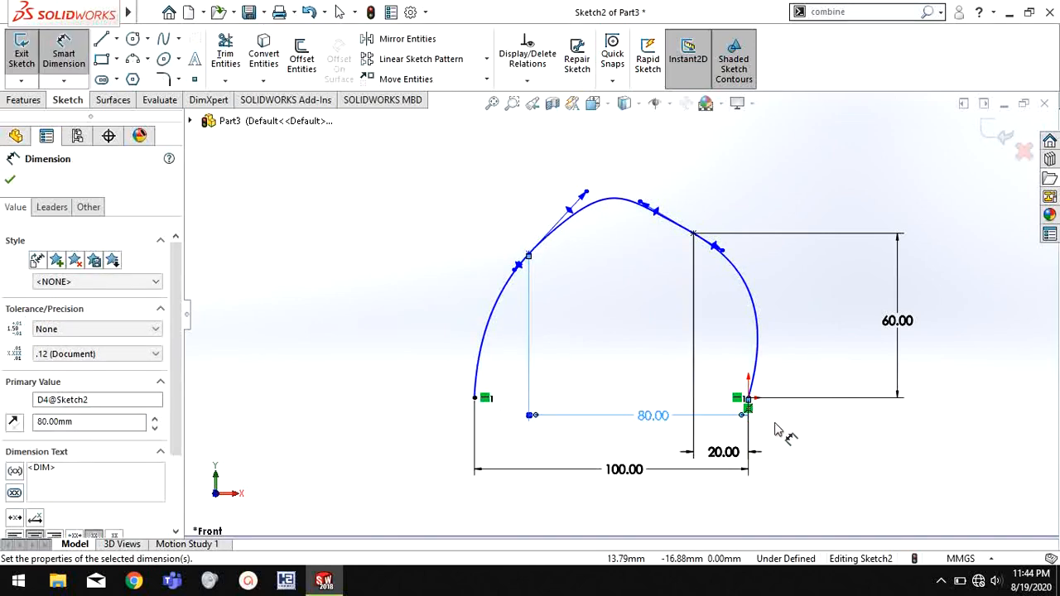
click(781, 426)
Dimension the vertical distance from the left interior spline point to the origin endpoint, set it to 50 mm, and end dimensioning.
click(530, 255)
click(529, 255)
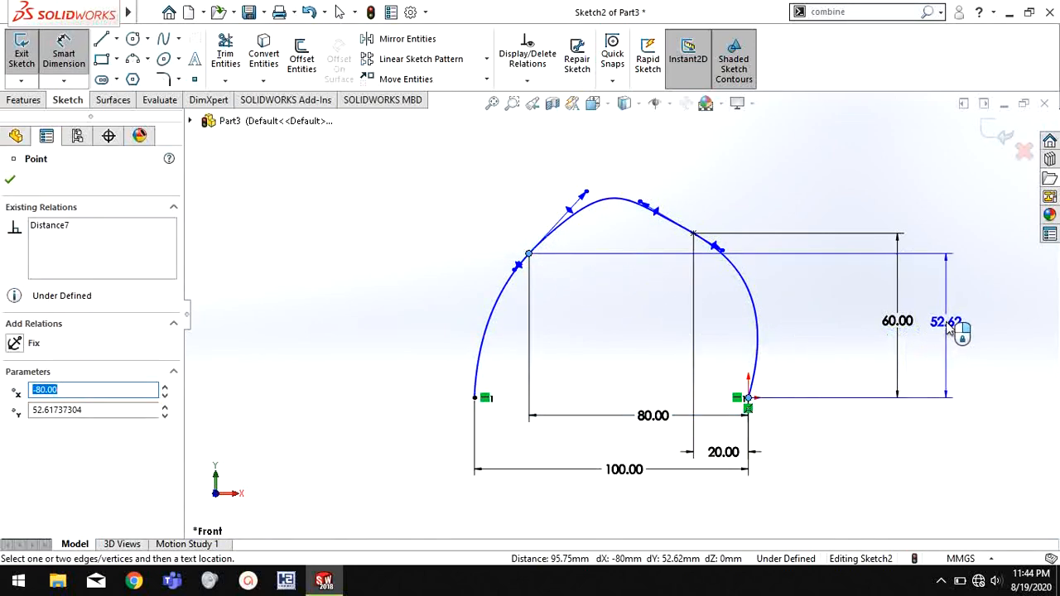
click(949, 328)
text(50)
key(Return)
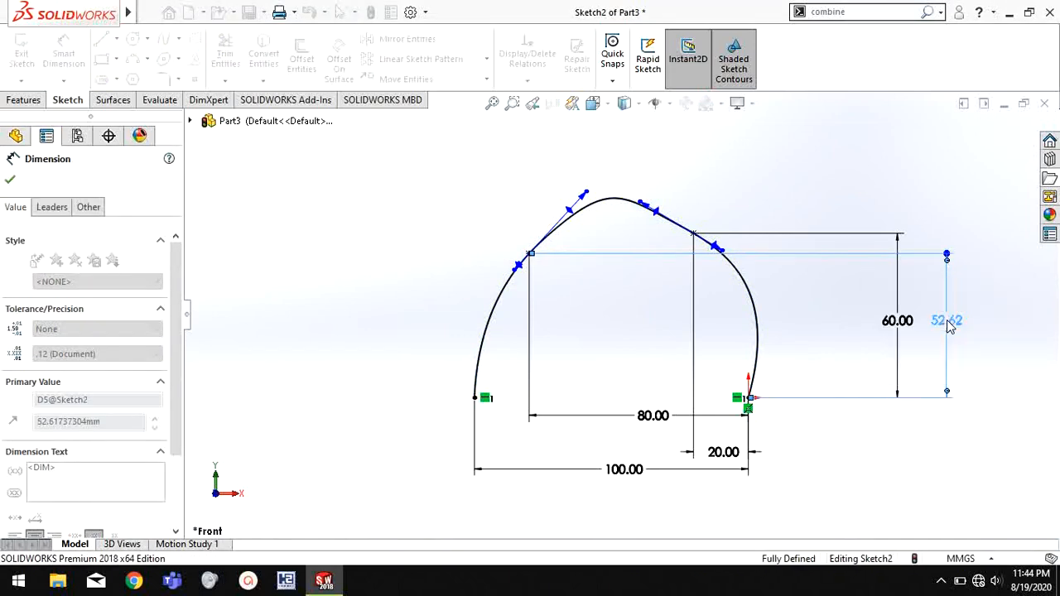
click(884, 441)
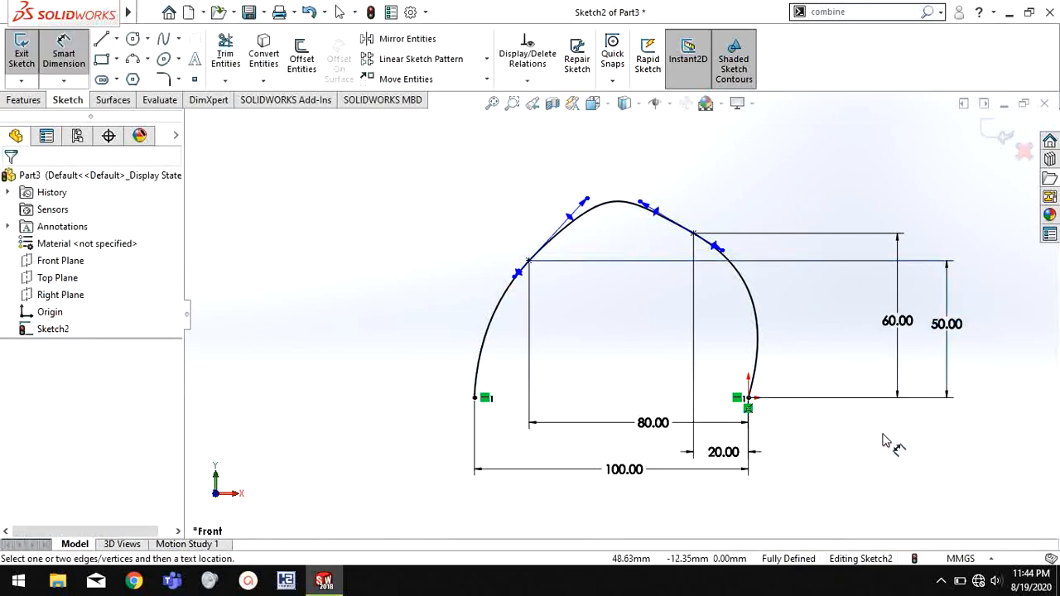
right_click(844, 411)
click(870, 459)
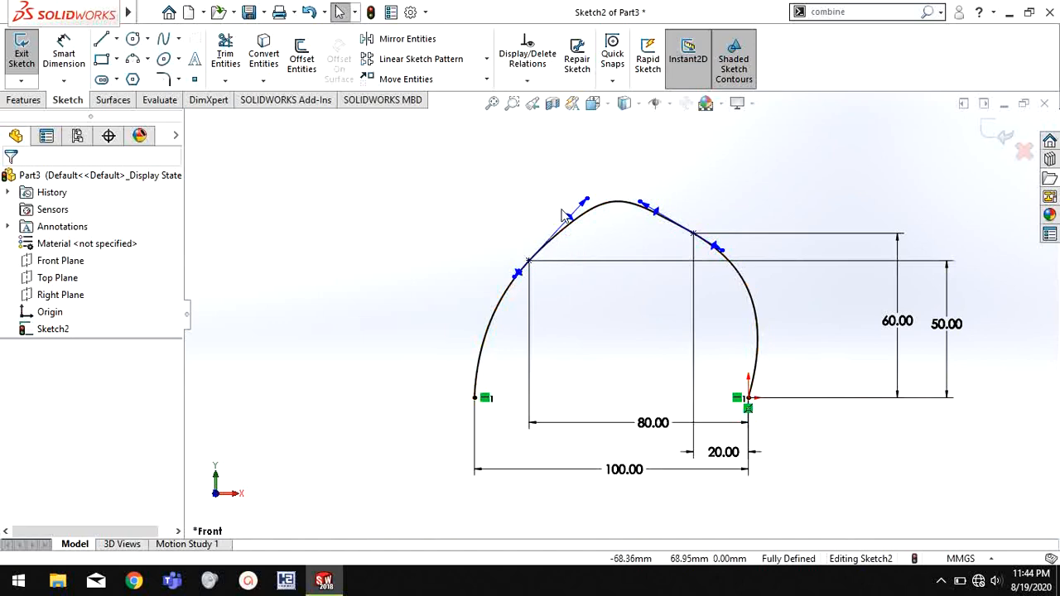
Try reshaping the dimensioned spline with the tangent handle at its left interior point.
click(574, 205)
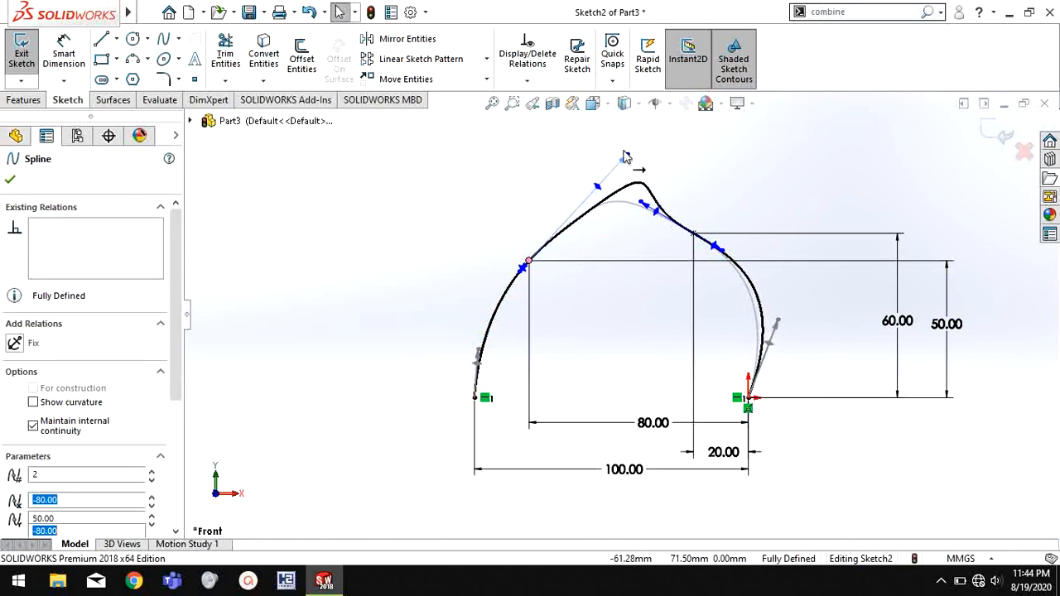
drag(589, 189, 538, 238)
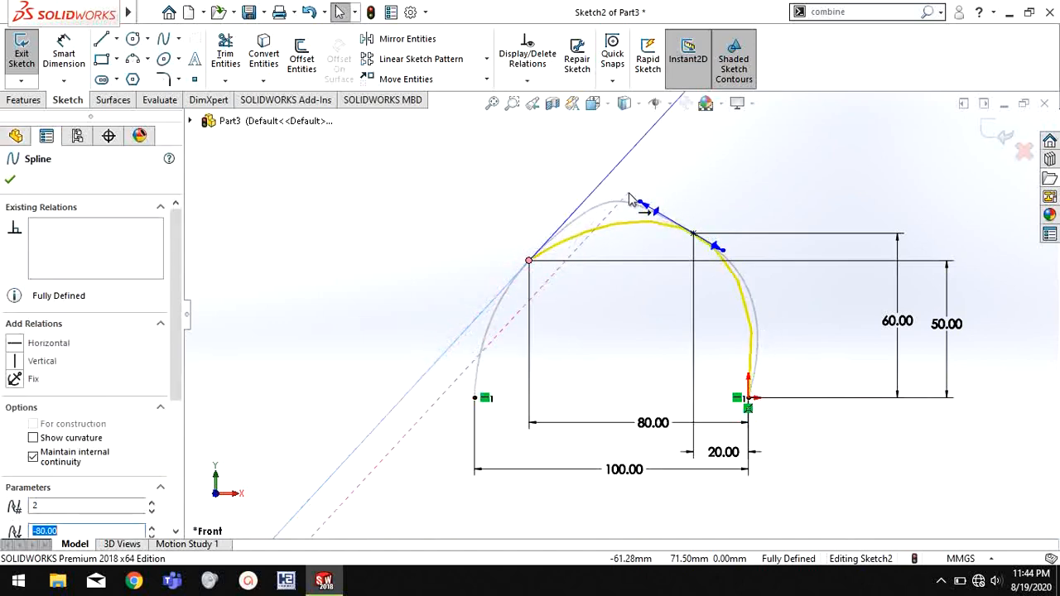
drag(629, 199, 641, 188)
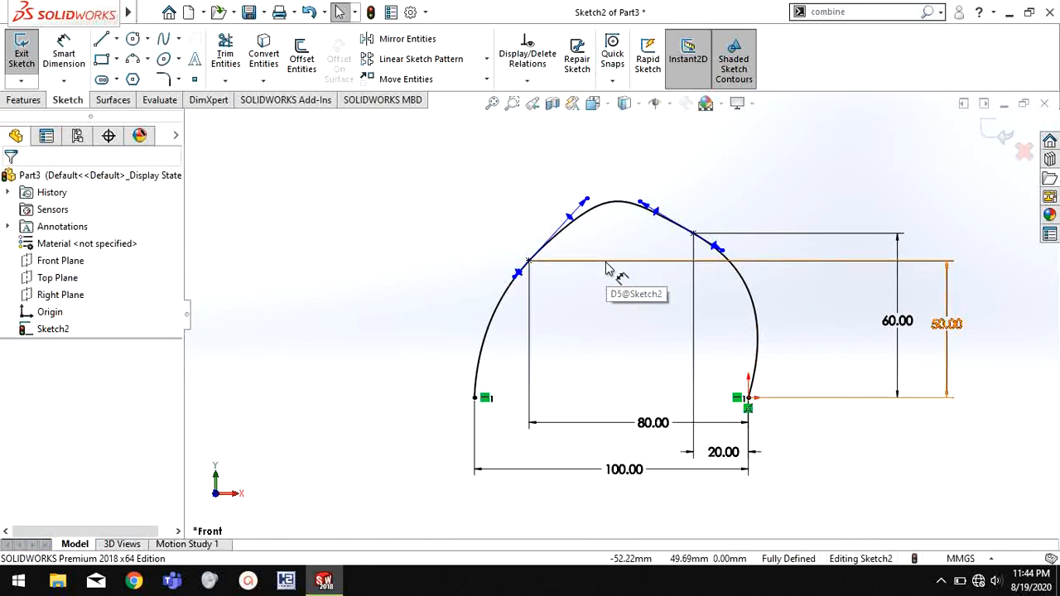
click(619, 217)
click(596, 308)
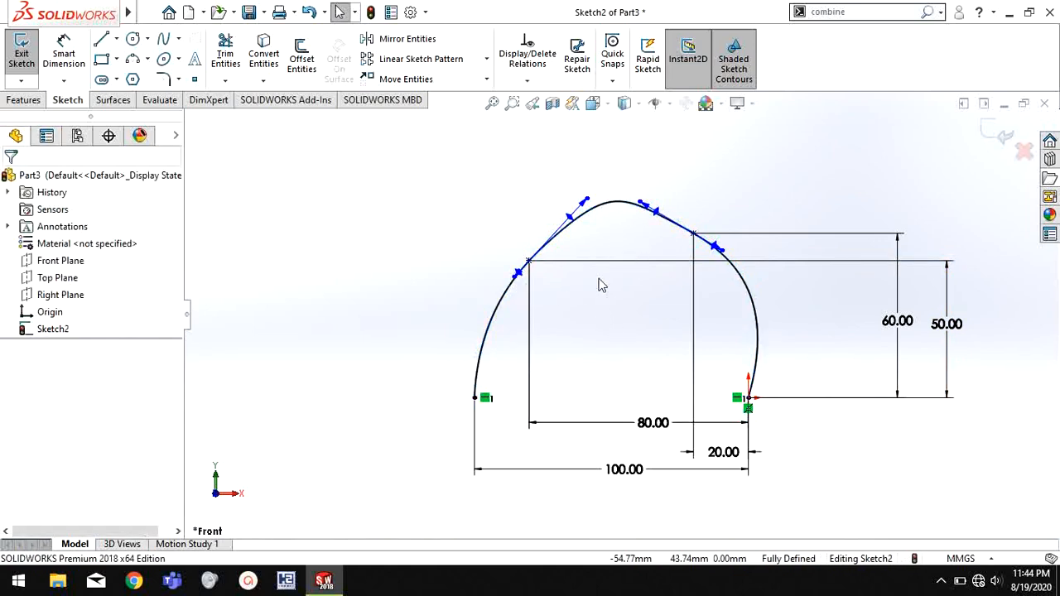
Add Fix relations to the tangent handles at the spline's left and right interior points.
scroll(601, 265, down, 2)
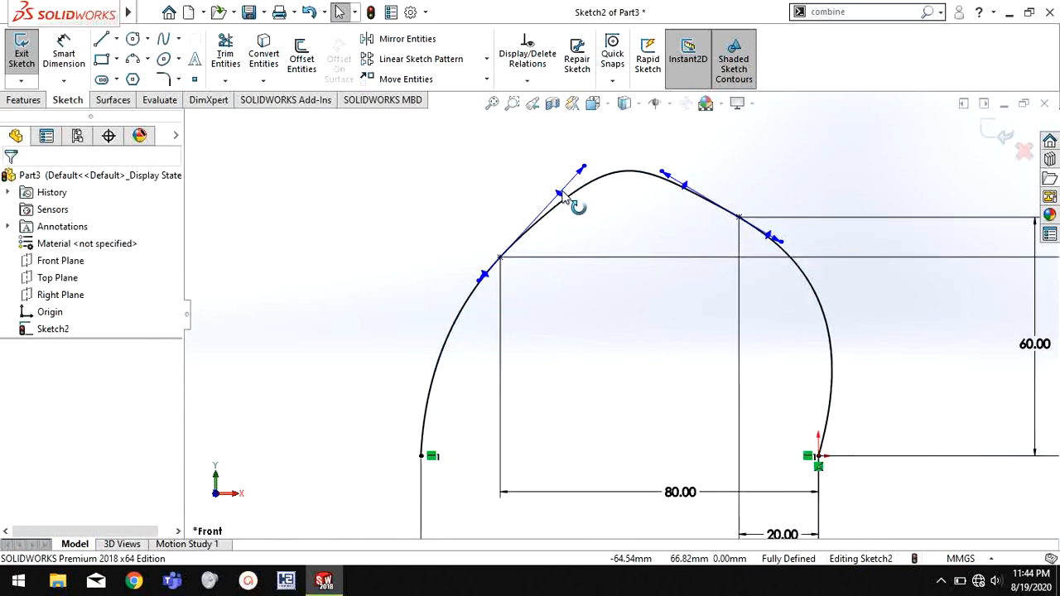
click(561, 195)
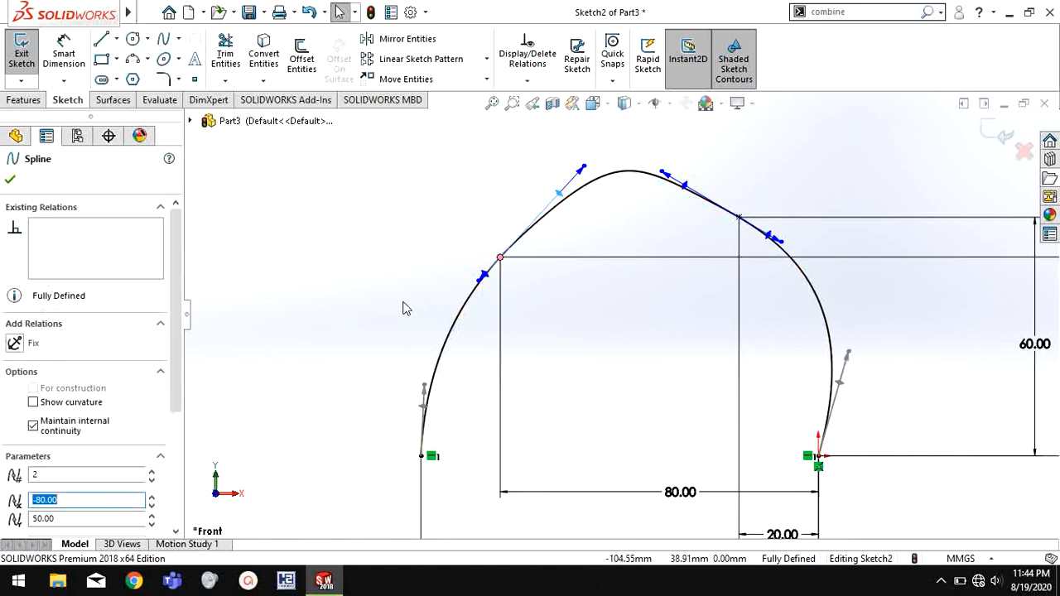
click(14, 345)
click(643, 267)
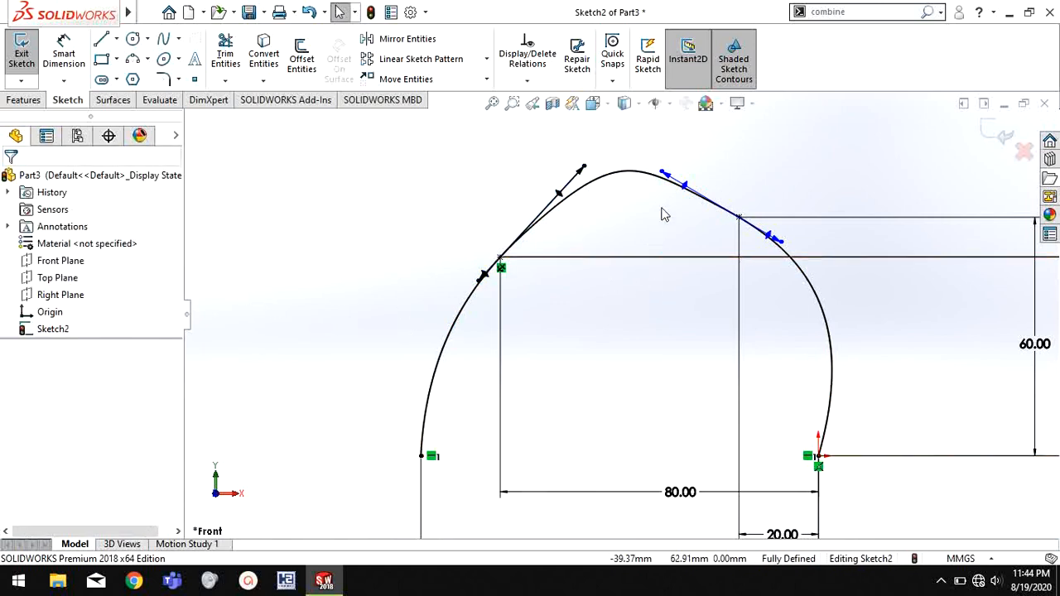
click(688, 192)
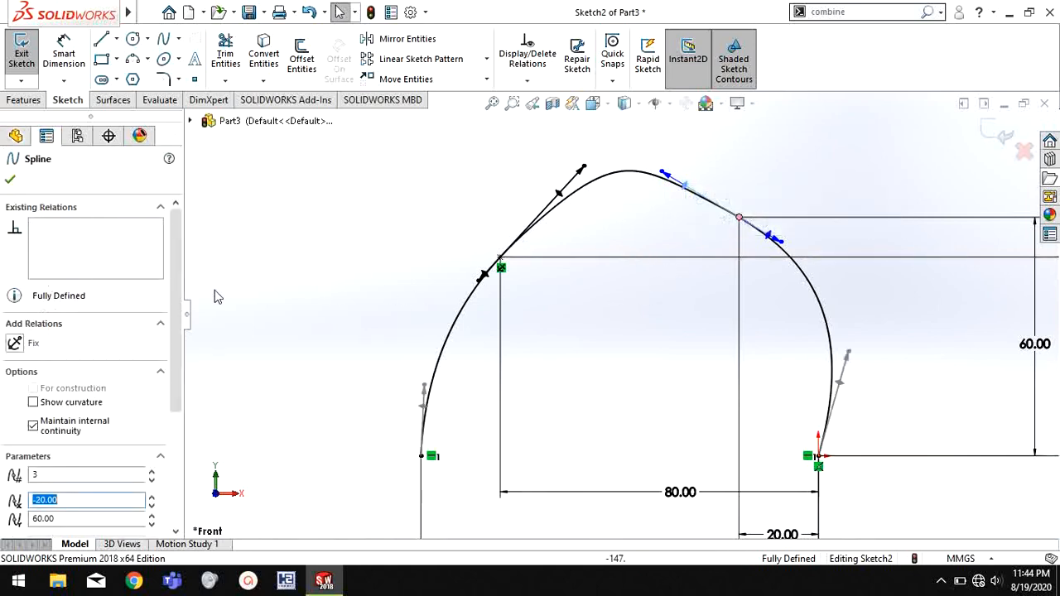
click(694, 294)
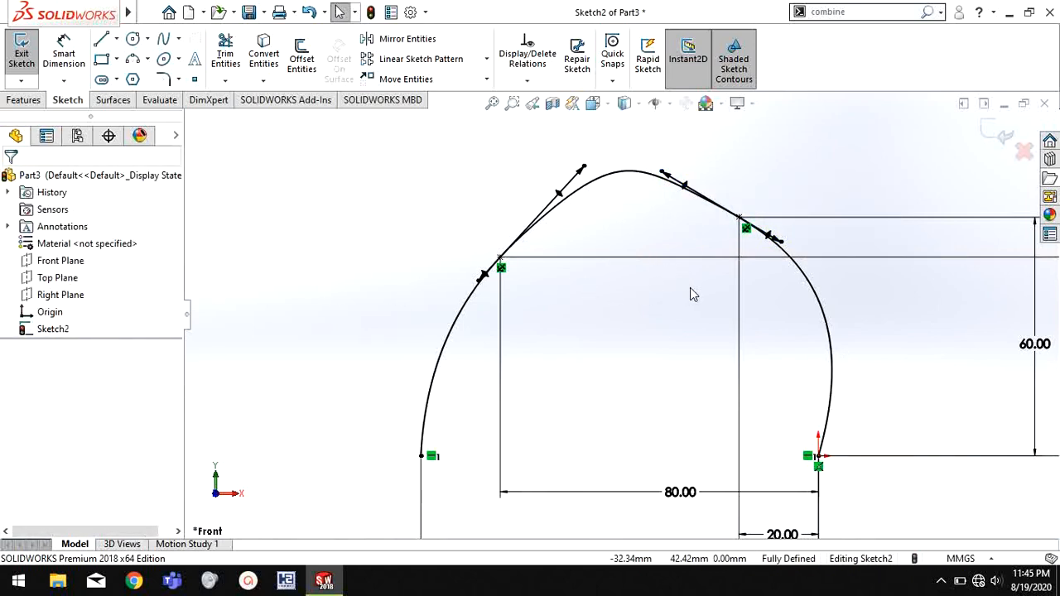
Delete the fully constrained spline together with its associated dimensions.
scroll(674, 300, up, 1)
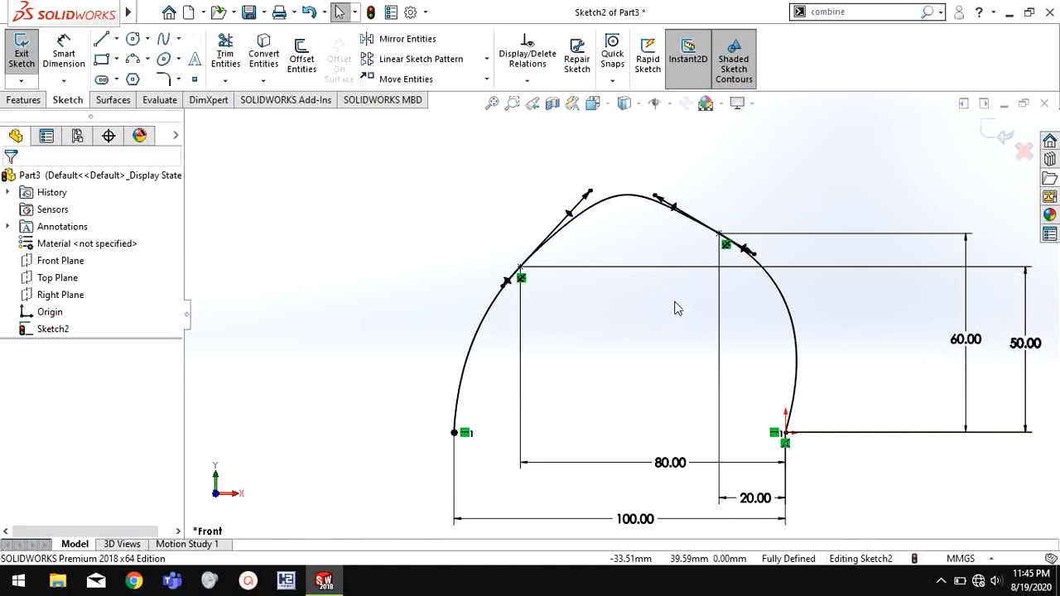
scroll(671, 300, up, 1)
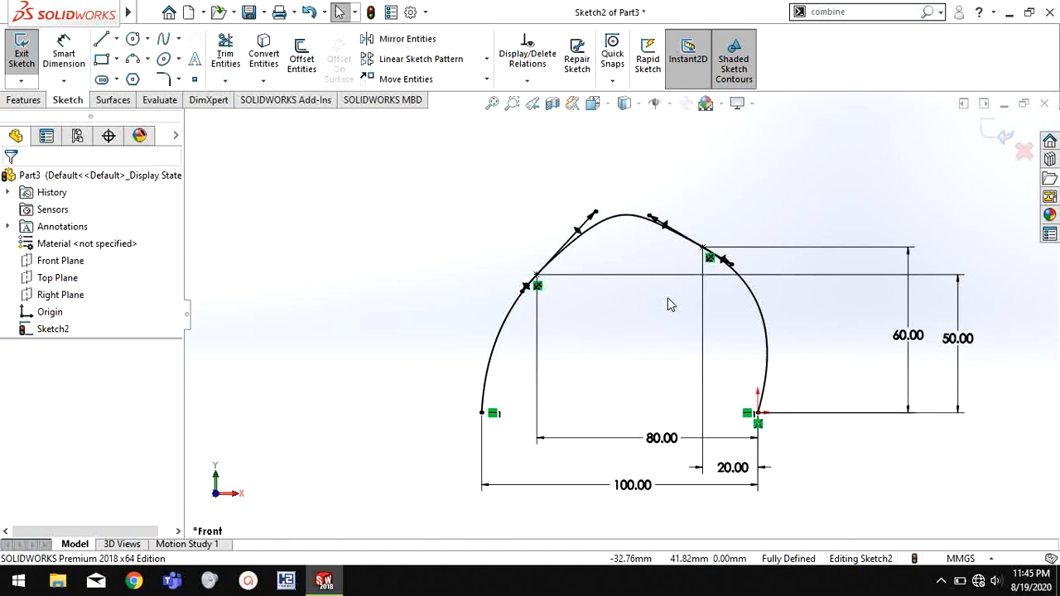
click(642, 227)
key(Delete)
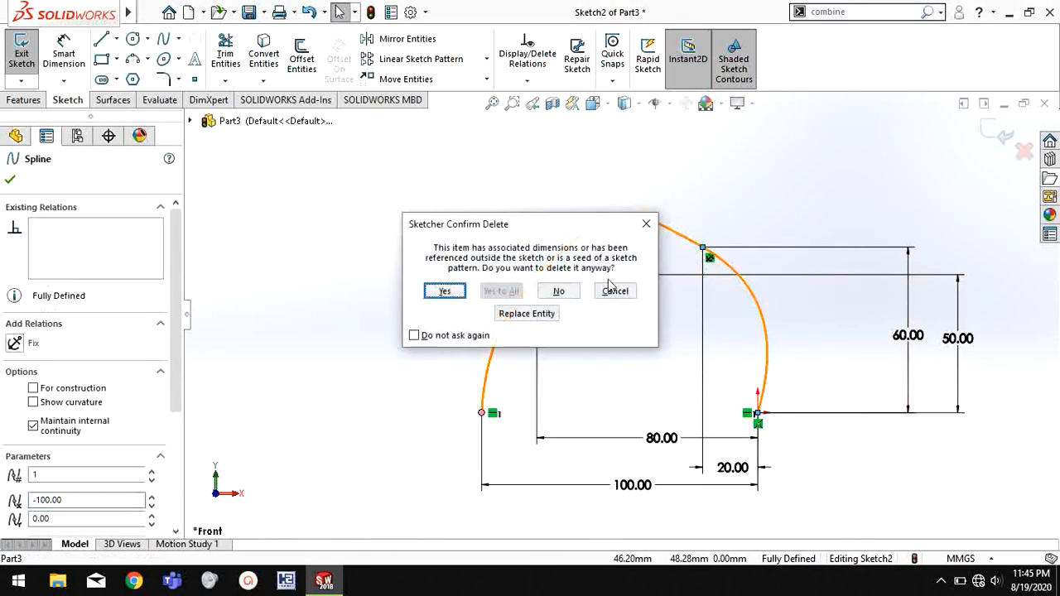
click(445, 291)
Sketch a new arched four-point spline above the origin, from about X -84, Y 31 to about X 32, Y 28 mm.
click(163, 39)
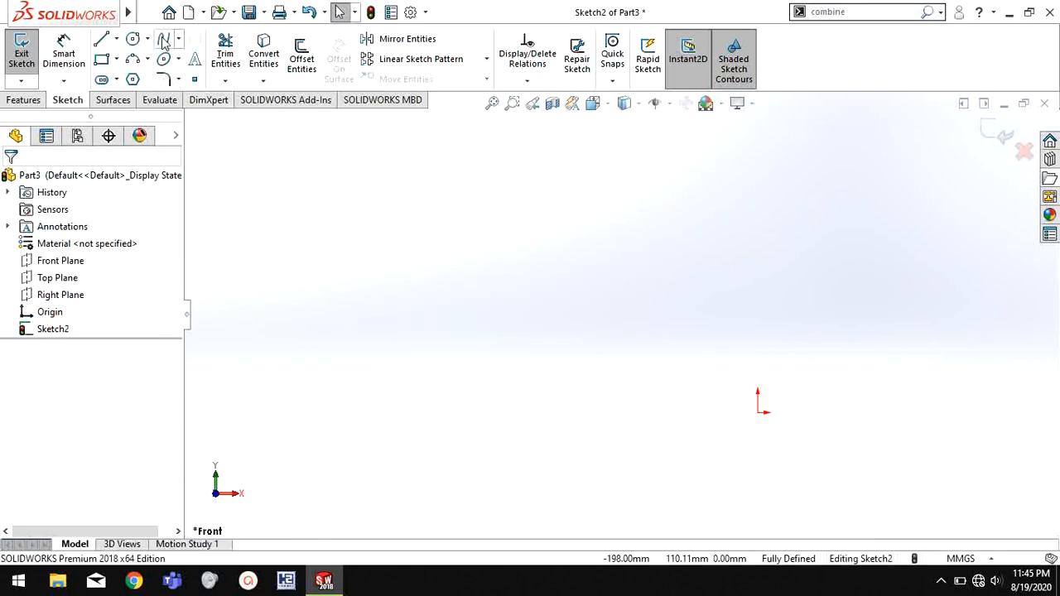
click(525, 325)
click(591, 233)
click(794, 221)
click(844, 332)
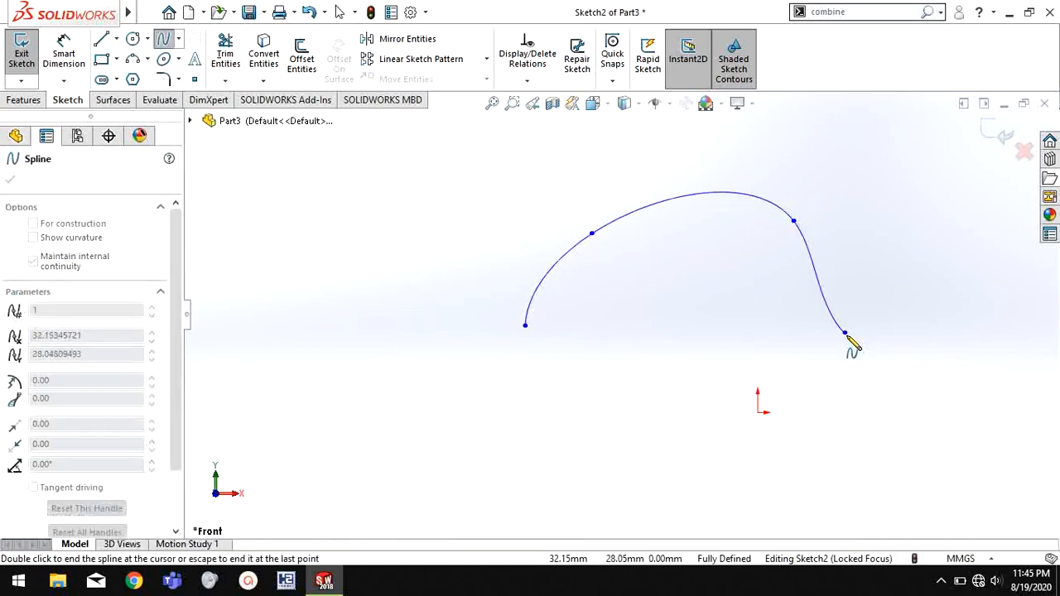
key(Escape)
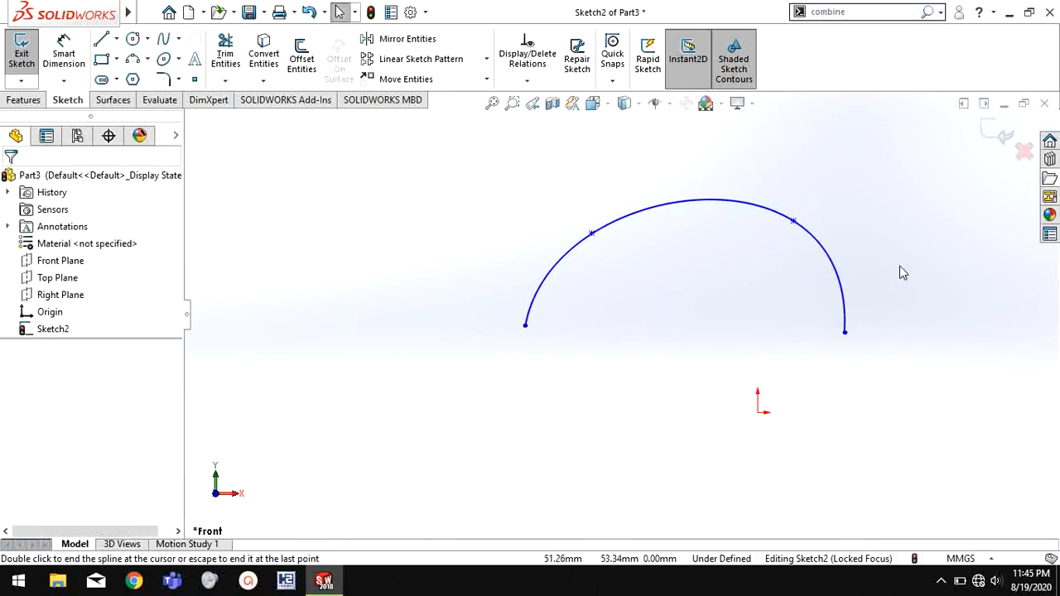
Display the control polygon of the arched four-point spline.
click(833, 267)
right_click(833, 267)
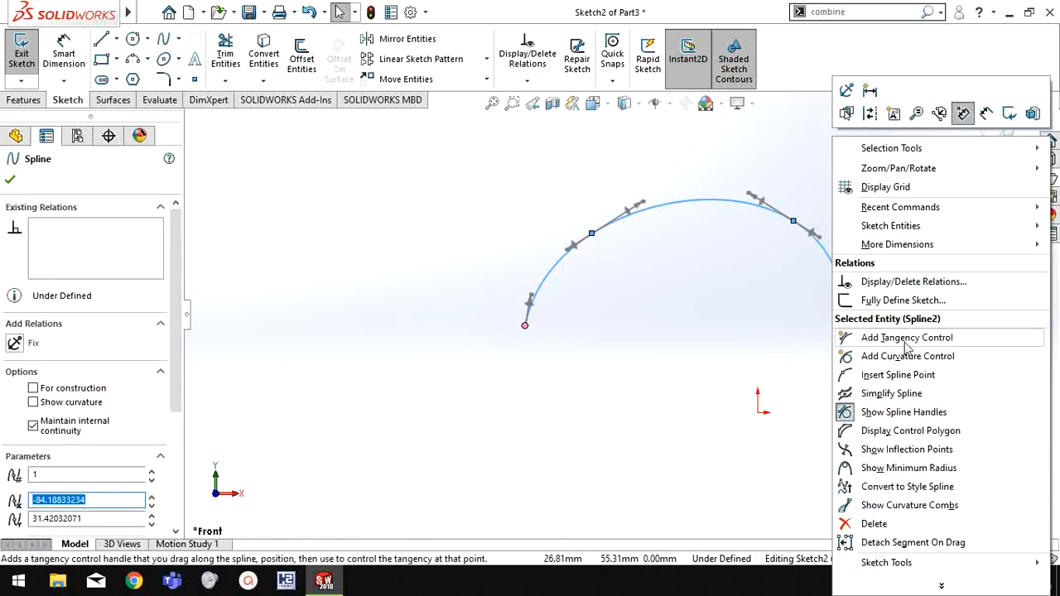
click(921, 439)
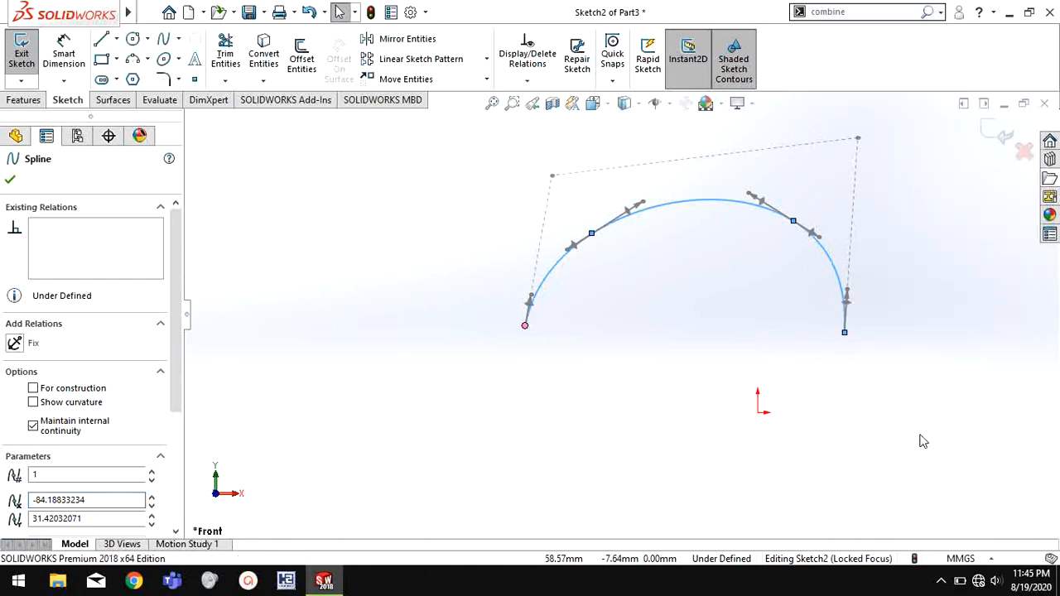
click(923, 441)
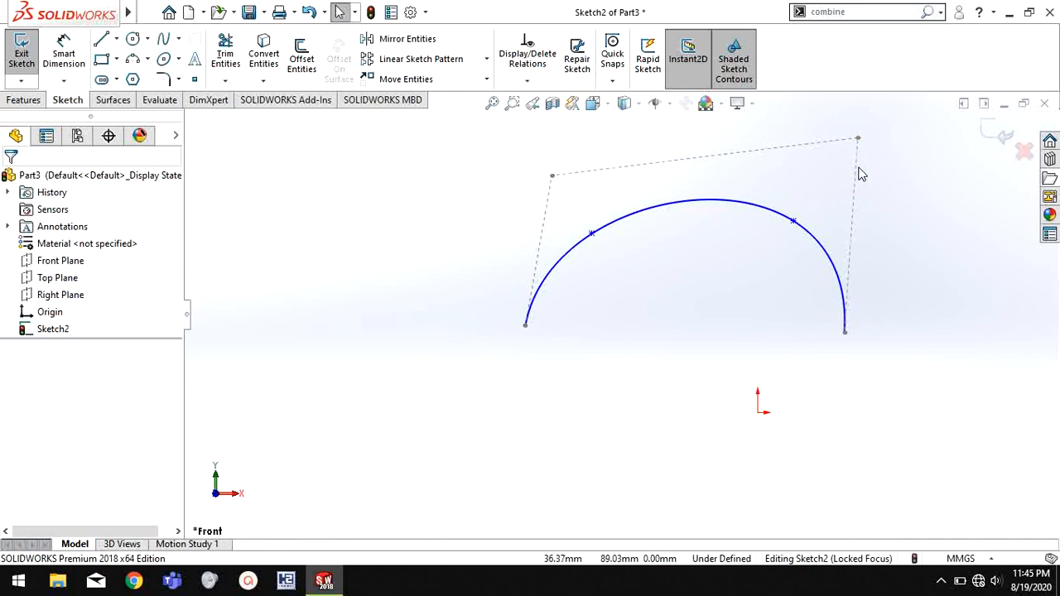
Reshape the spline by pulling its upper control polygon vertices outward, placing the right one at about X 55, Y 88 mm.
drag(861, 141, 753, 177)
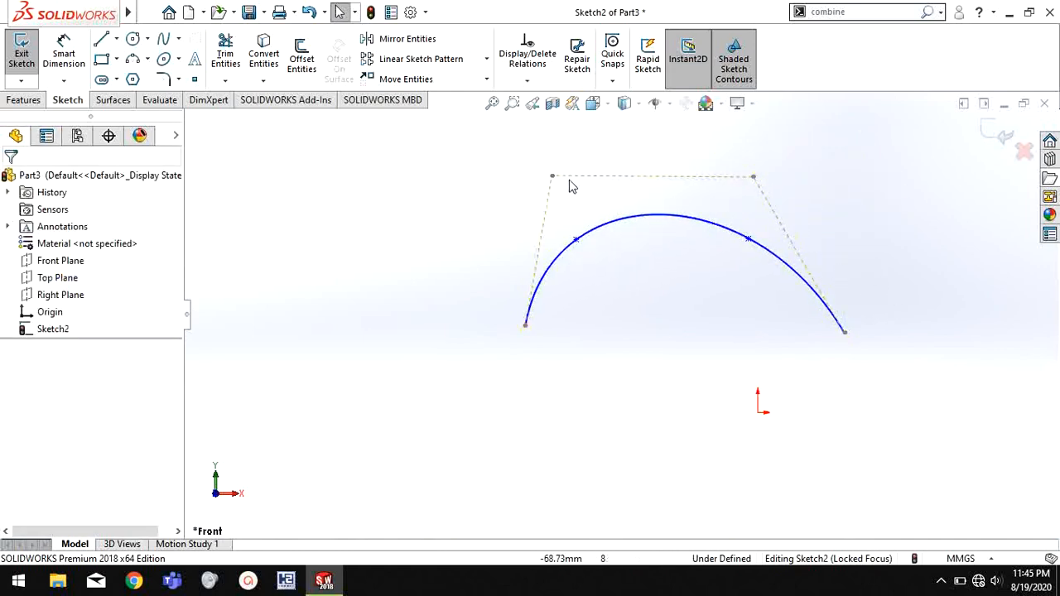
drag(553, 179, 458, 169)
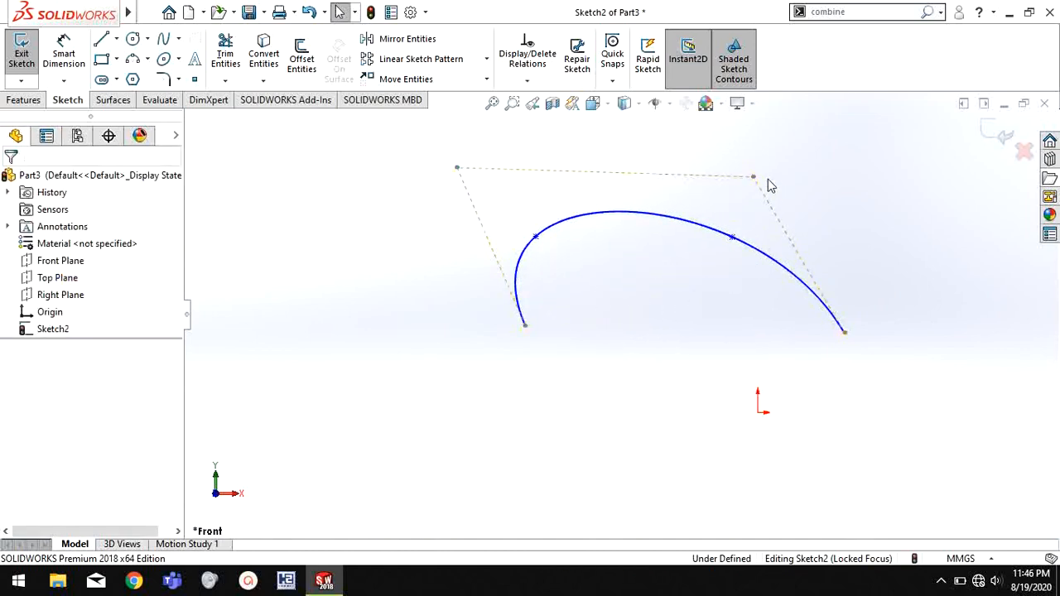
drag(753, 177, 910, 170)
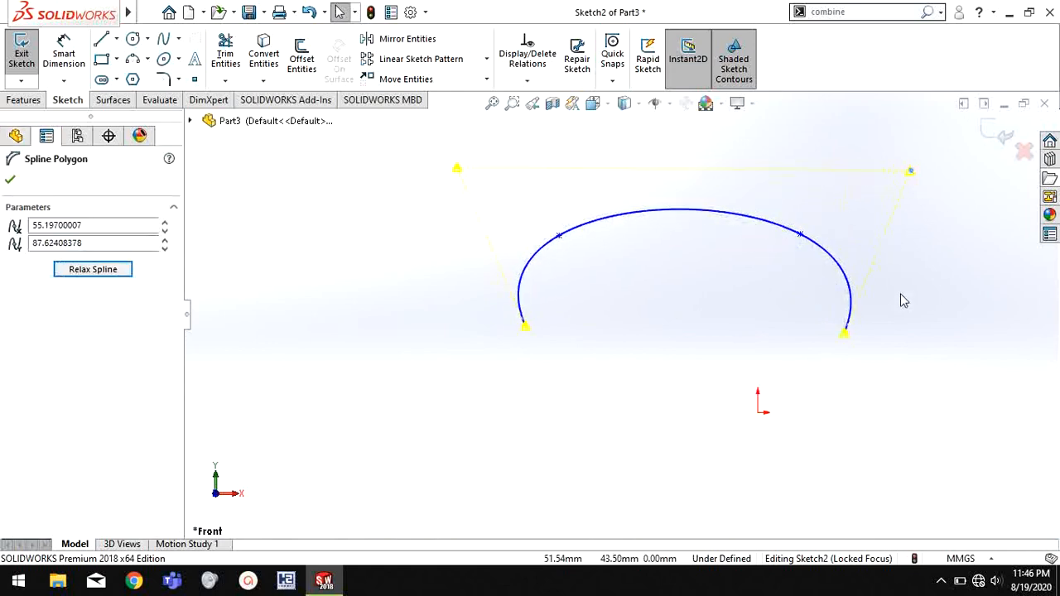
Add a Horizontal relation between the spline's two endpoints and move the right endpoint to about X 16, Y 21 mm.
click(846, 334)
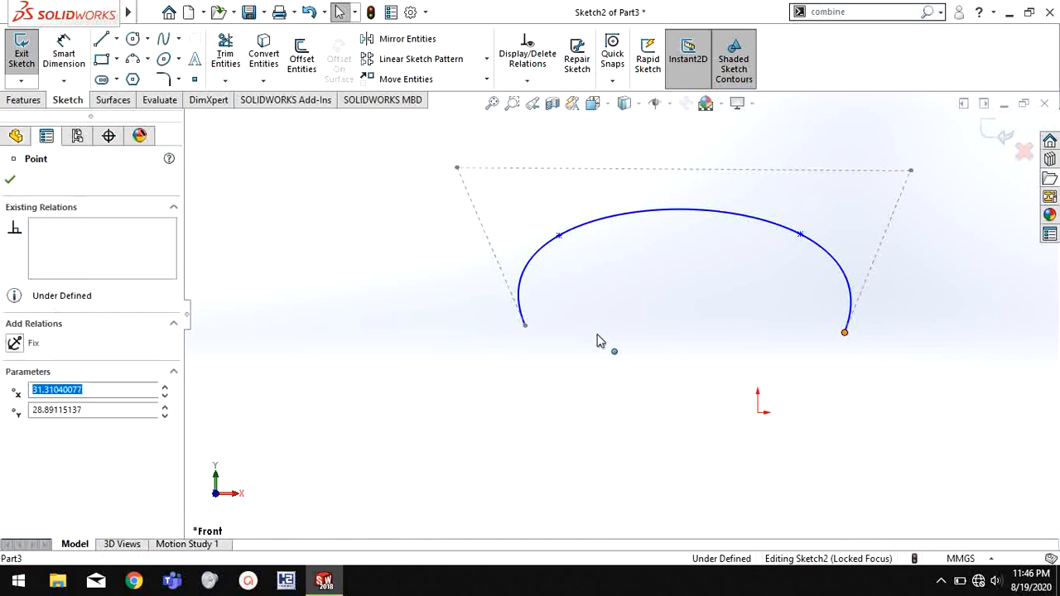
ctrl+click(525, 326)
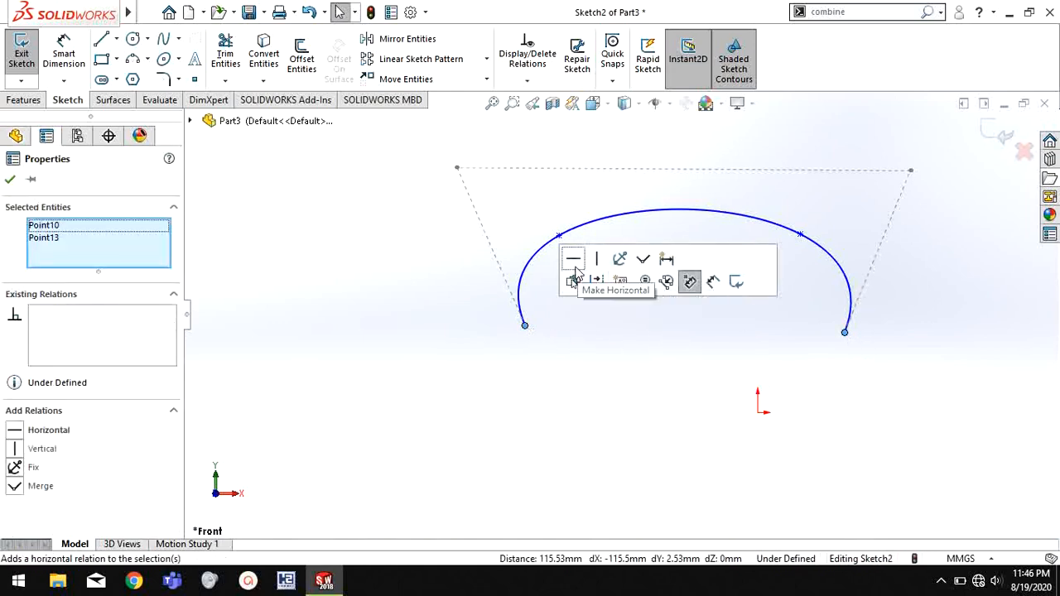
click(573, 260)
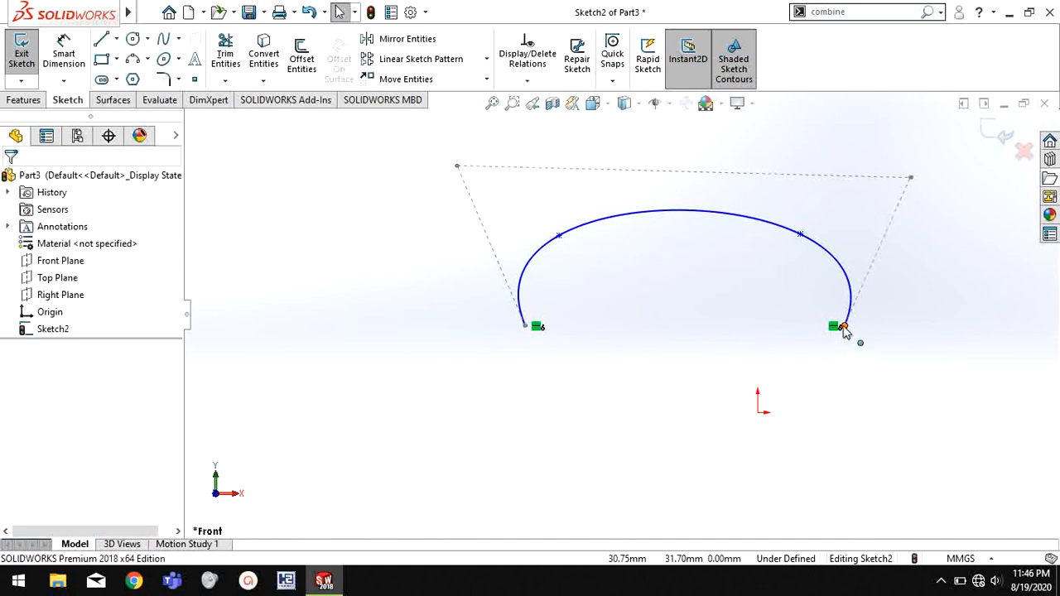
drag(844, 330, 828, 368)
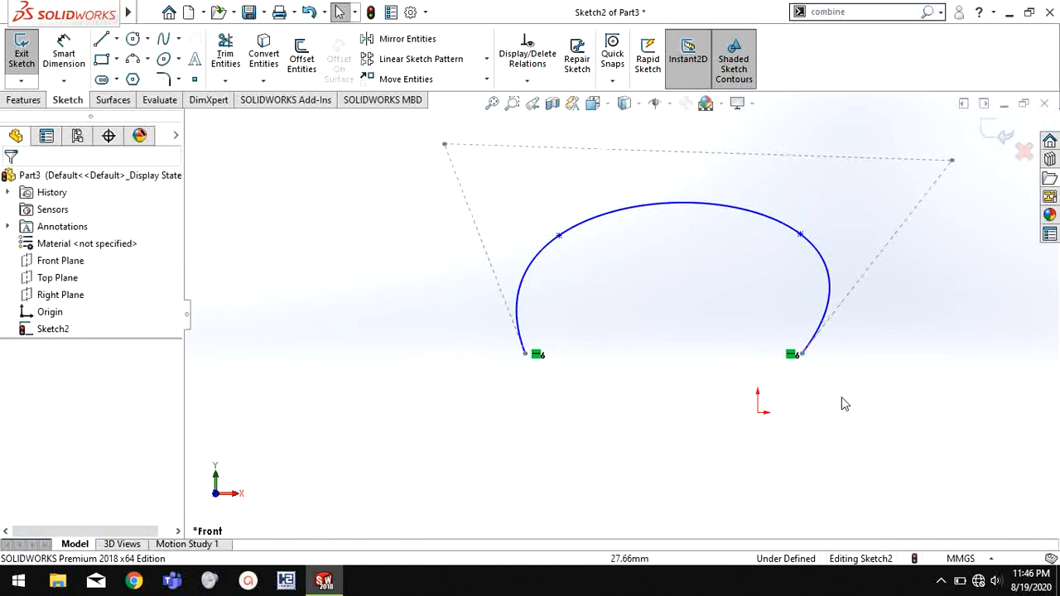
Make the spline's right endpoint coincident with the origin.
click(799, 357)
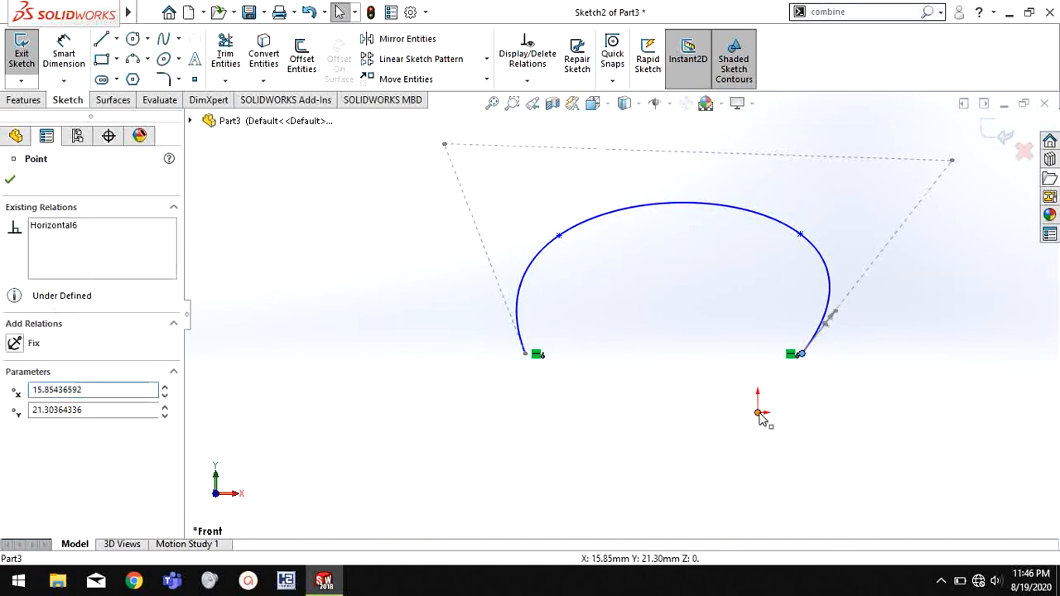
ctrl+click(757, 411)
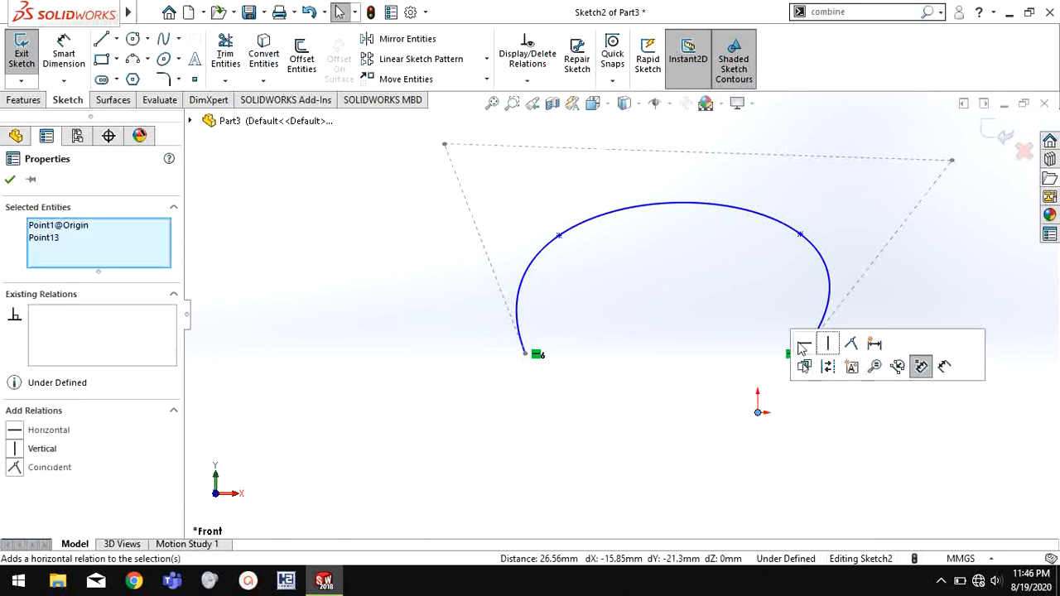
click(852, 344)
scroll(963, 324, up, 3)
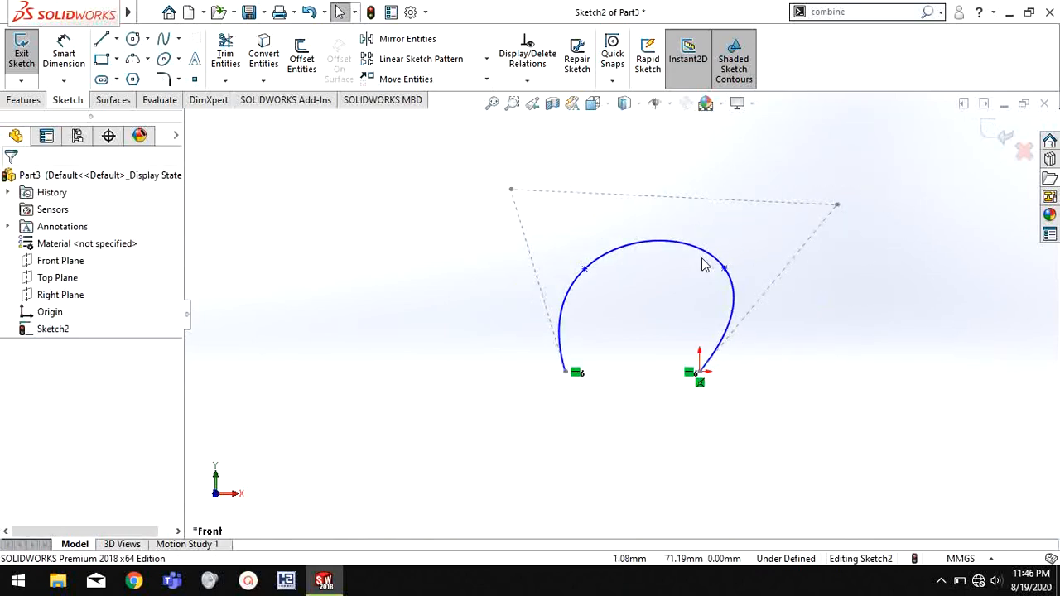
right_drag(864, 365, 896, 122)
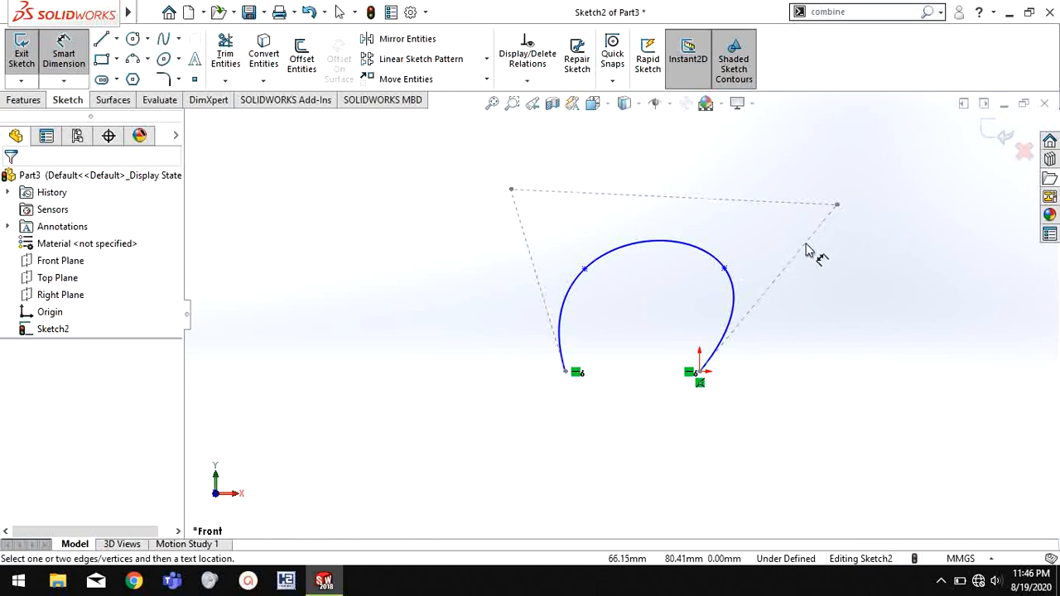
right_click(832, 282)
click(853, 319)
right_click(736, 308)
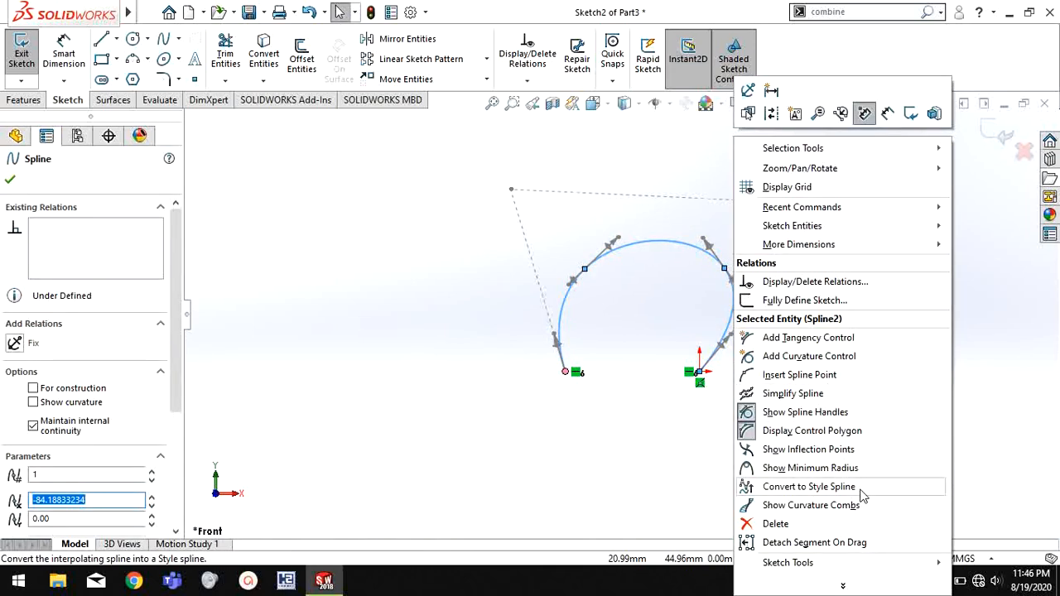
click(605, 449)
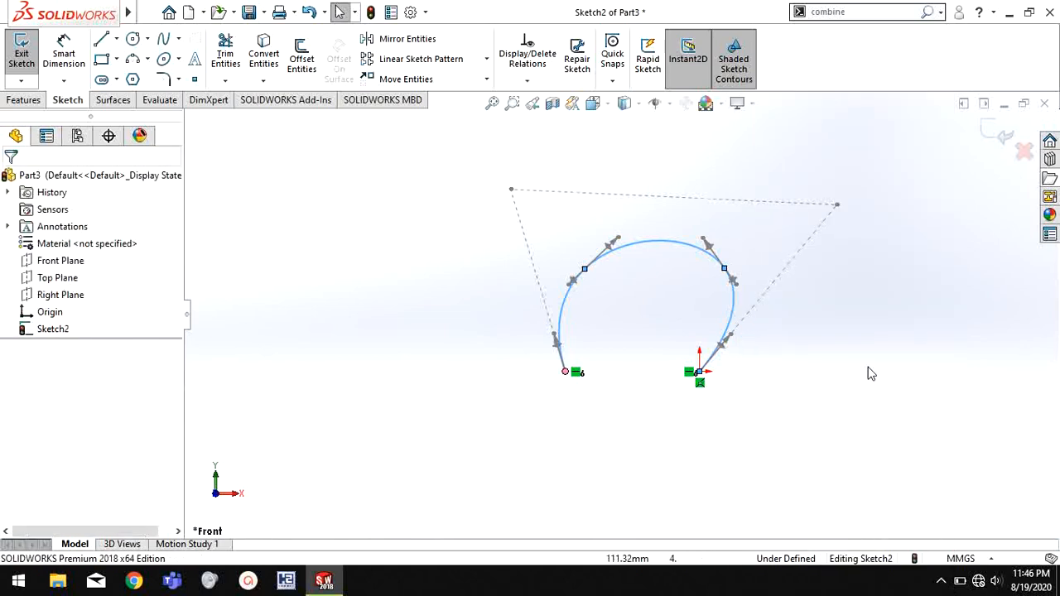
Tighten the arch by moving both upper control polygon vertices inward and down toward the spline.
drag(839, 205, 731, 226)
drag(512, 191, 552, 256)
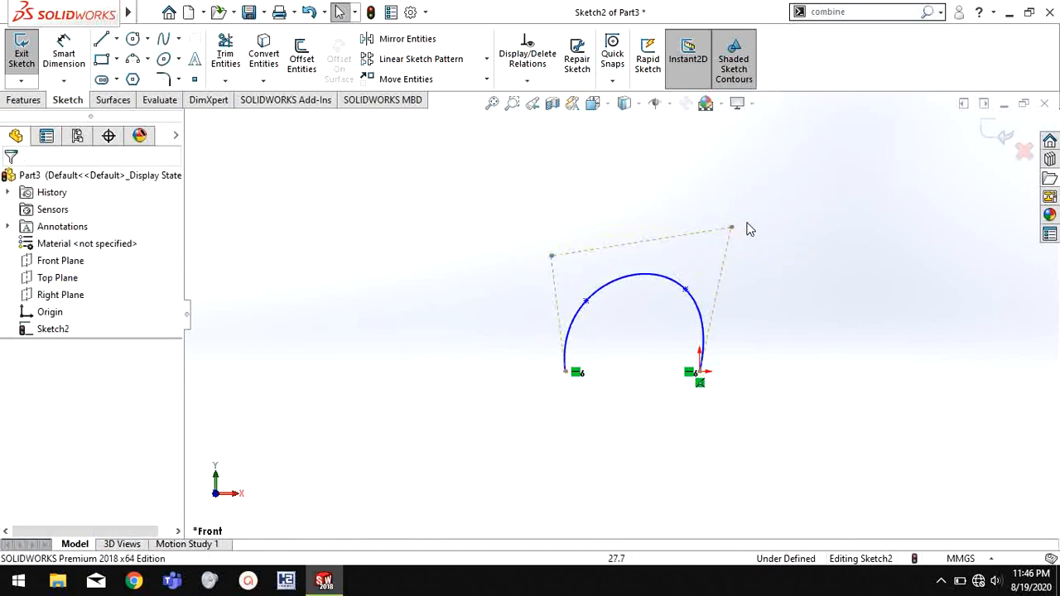
right_drag(758, 225, 868, 139)
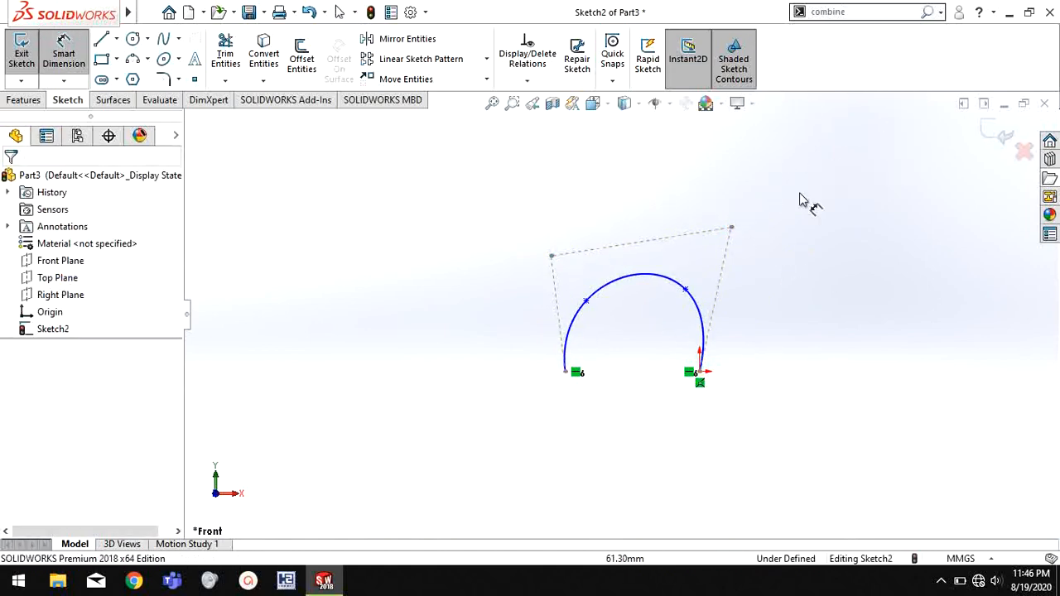
click(703, 374)
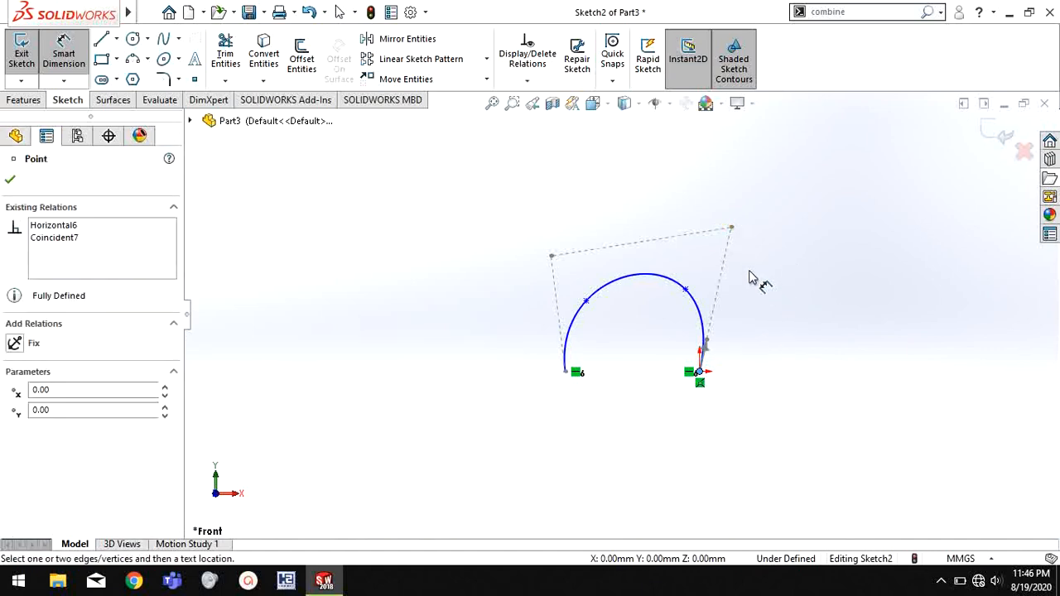
click(10, 181)
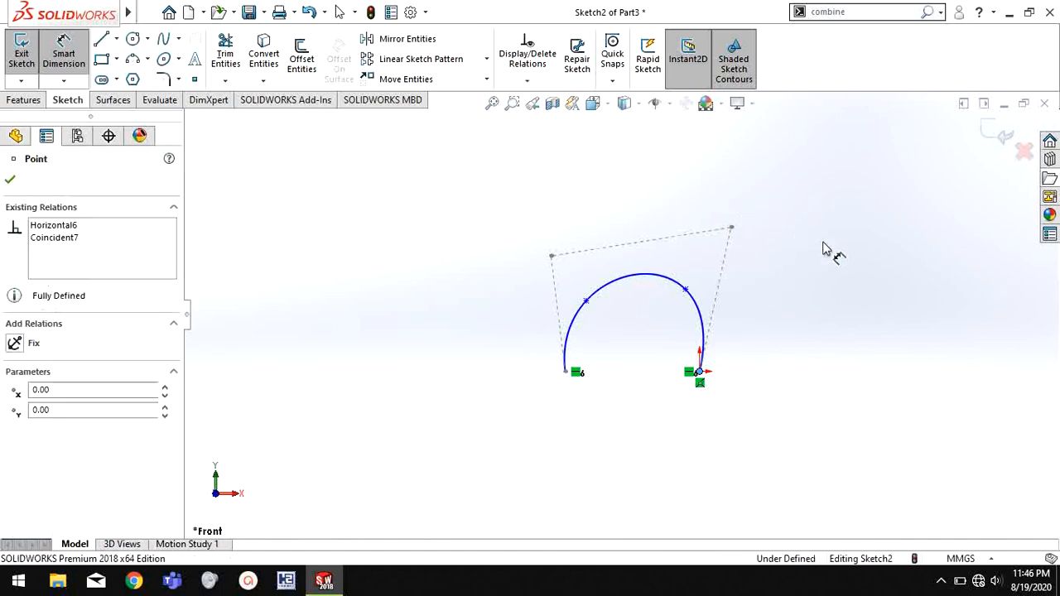
right_click(801, 192)
click(833, 228)
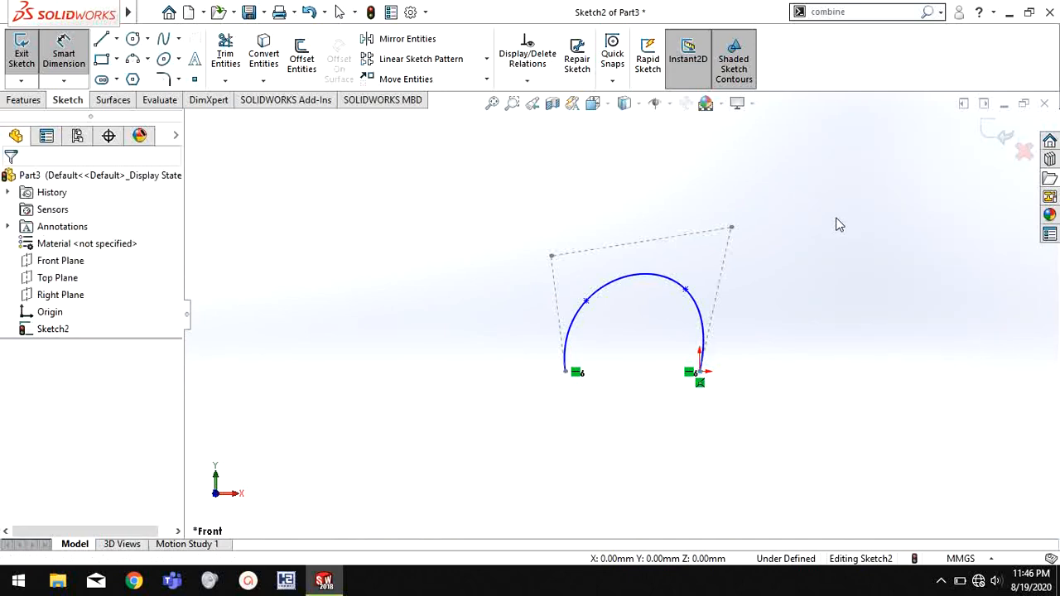
Convert the arched spline to a style spline, accepting the approximated geometry.
right_click(703, 303)
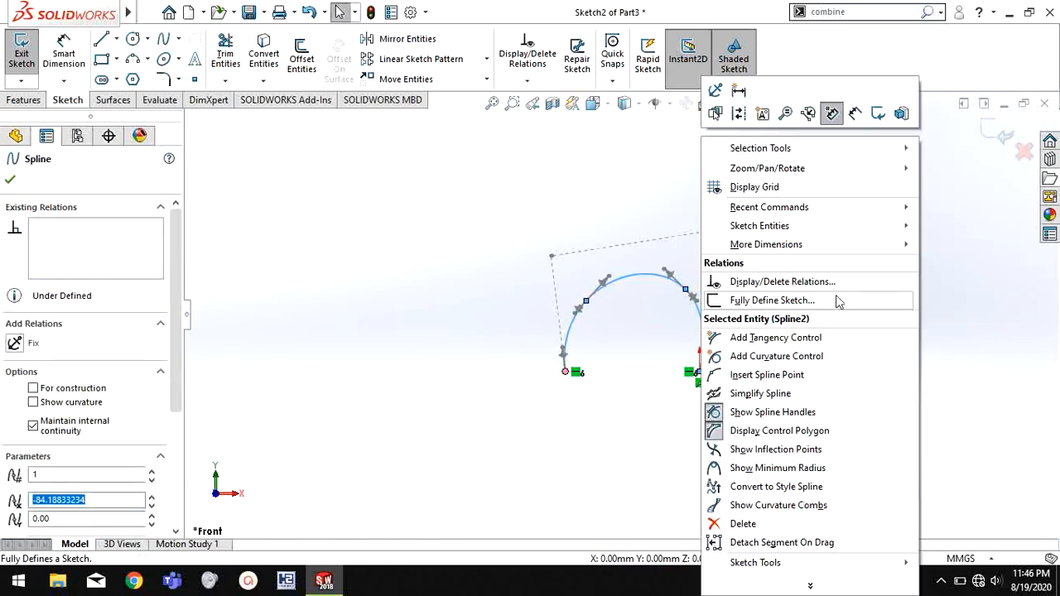
click(801, 488)
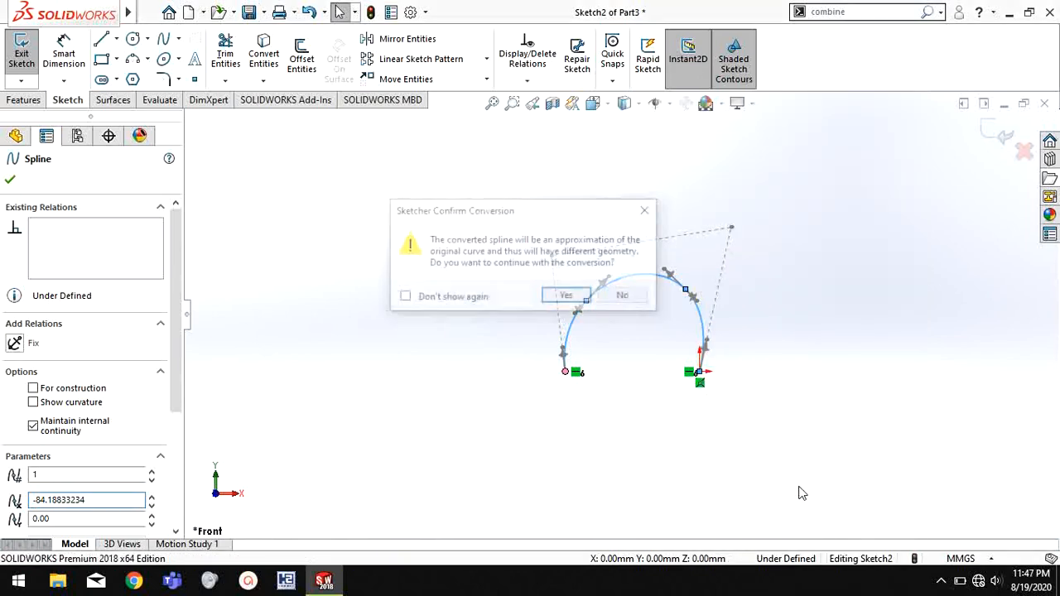
click(579, 298)
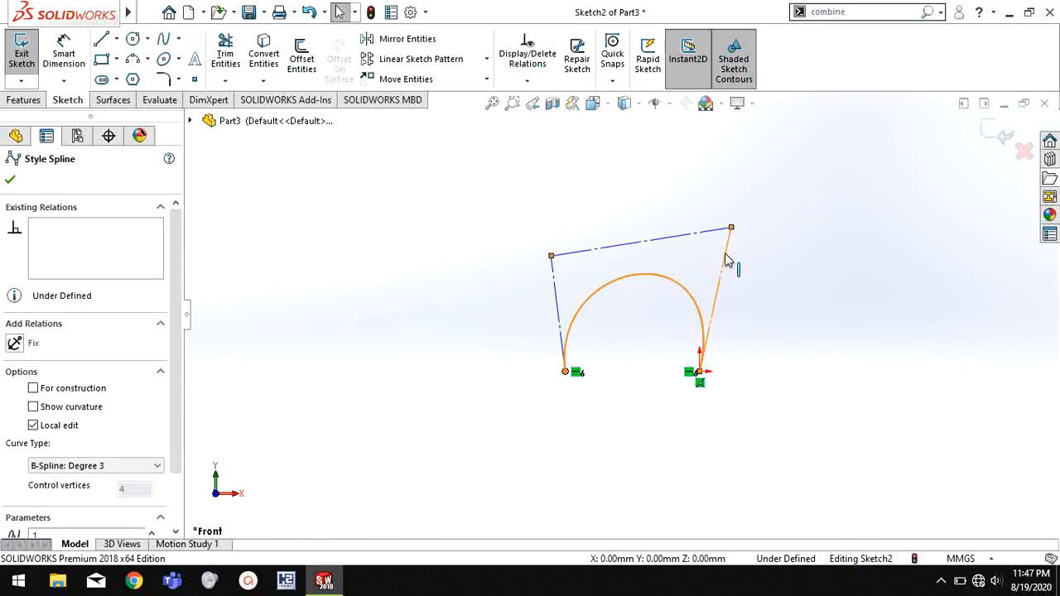
click(726, 255)
click(810, 371)
right_drag(836, 429, 799, 204)
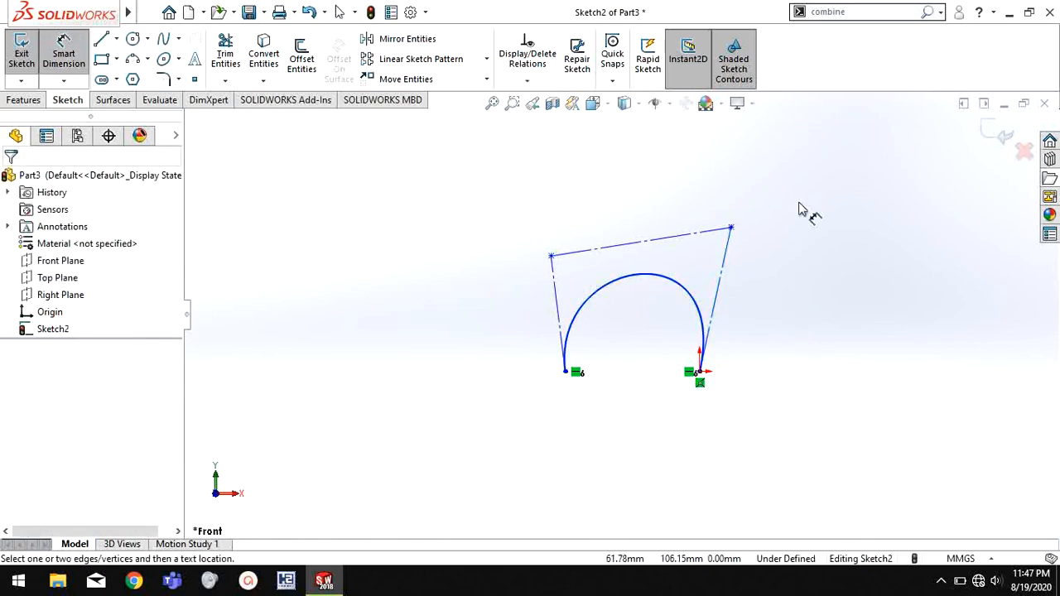
click(721, 274)
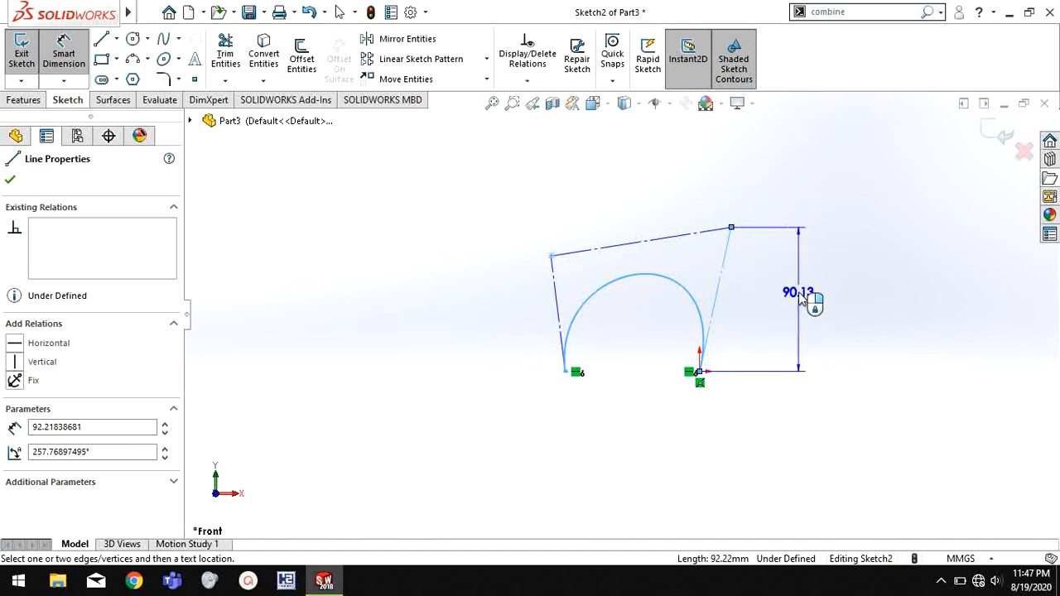
click(788, 319)
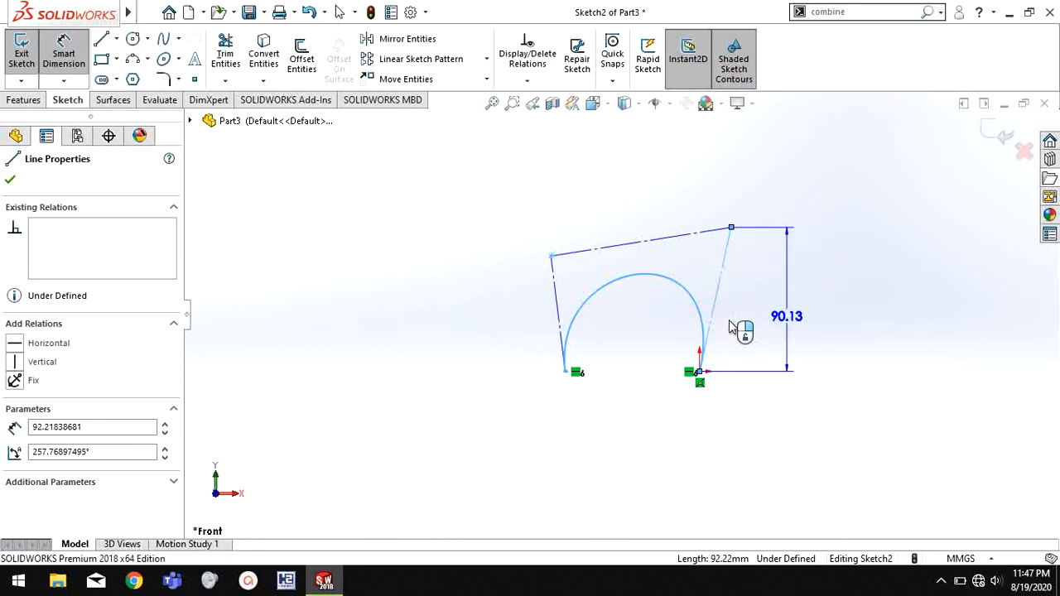
key(l)
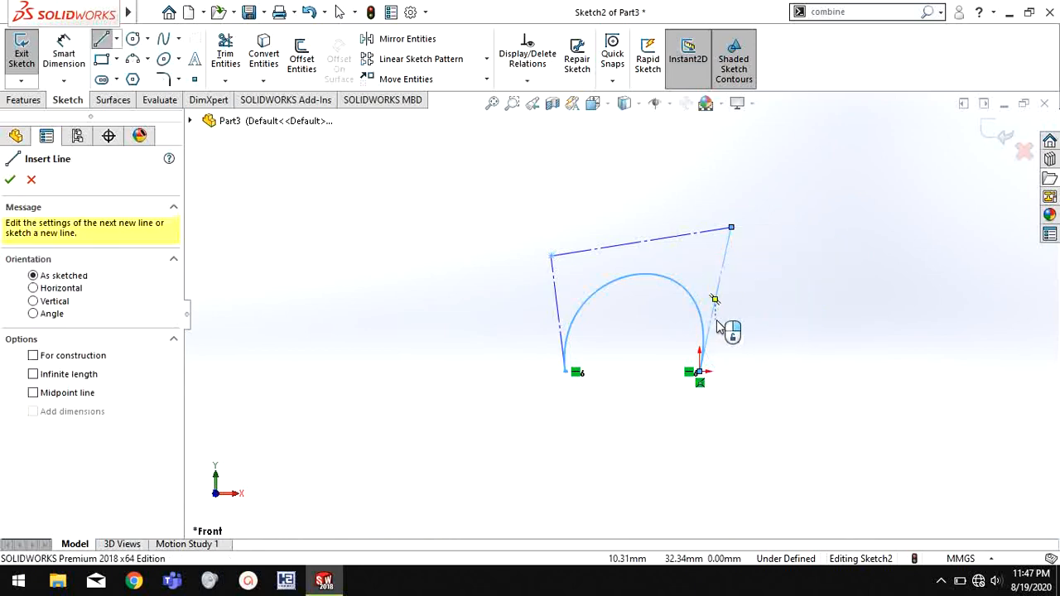
right_click(411, 221)
click(447, 220)
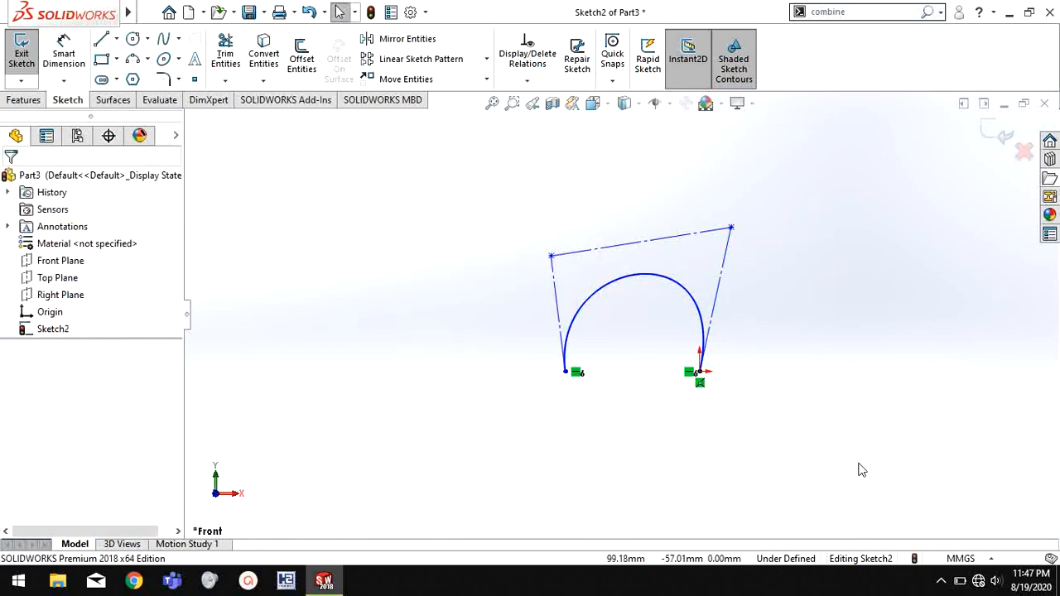
Dimension the style spline's right control polygon line along its length and set it to 90 mm.
key(d)
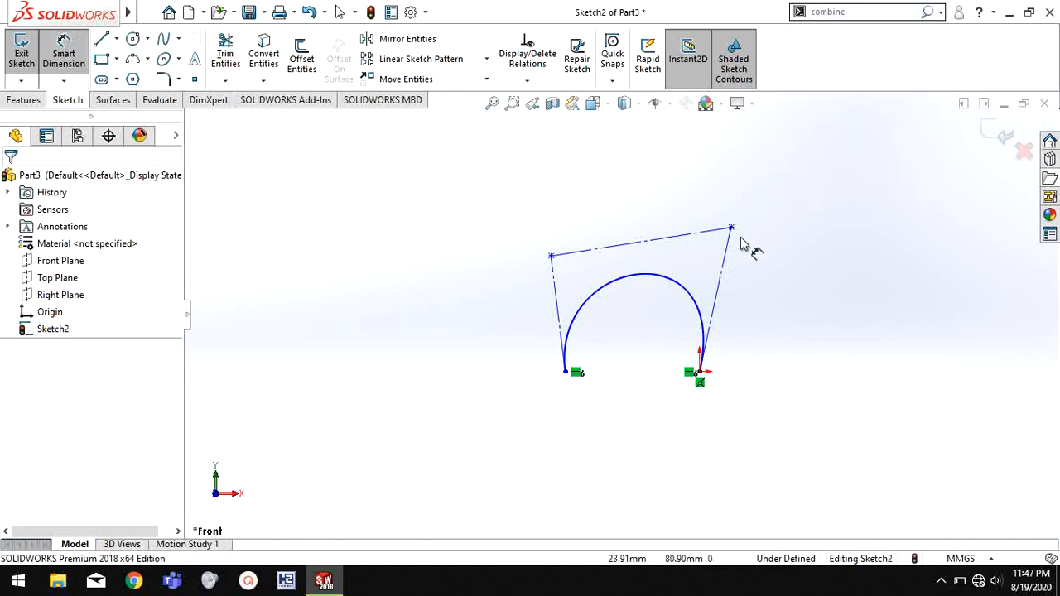
click(720, 281)
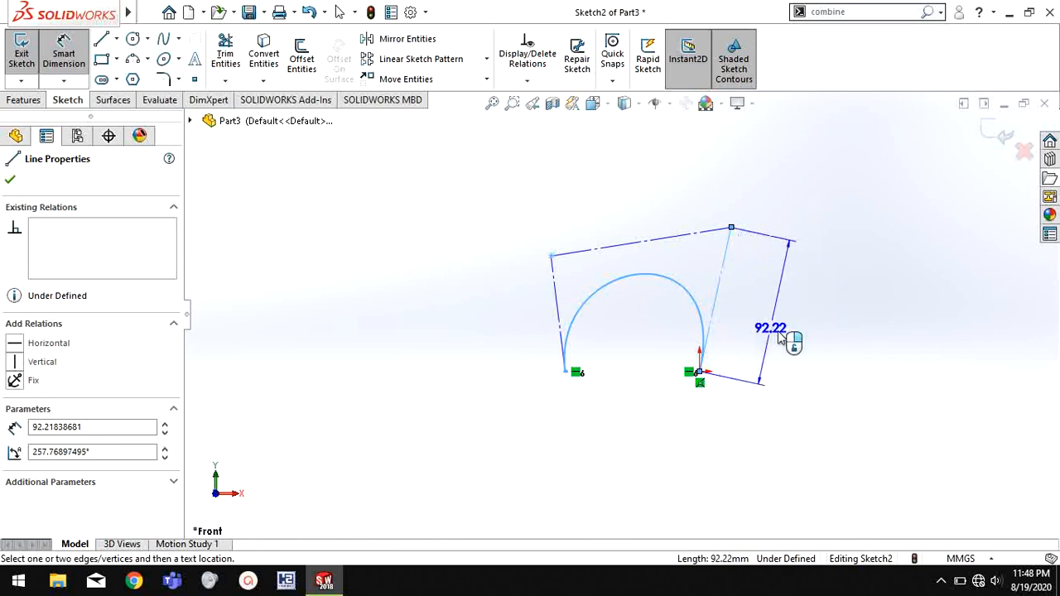
click(780, 333)
text(90)
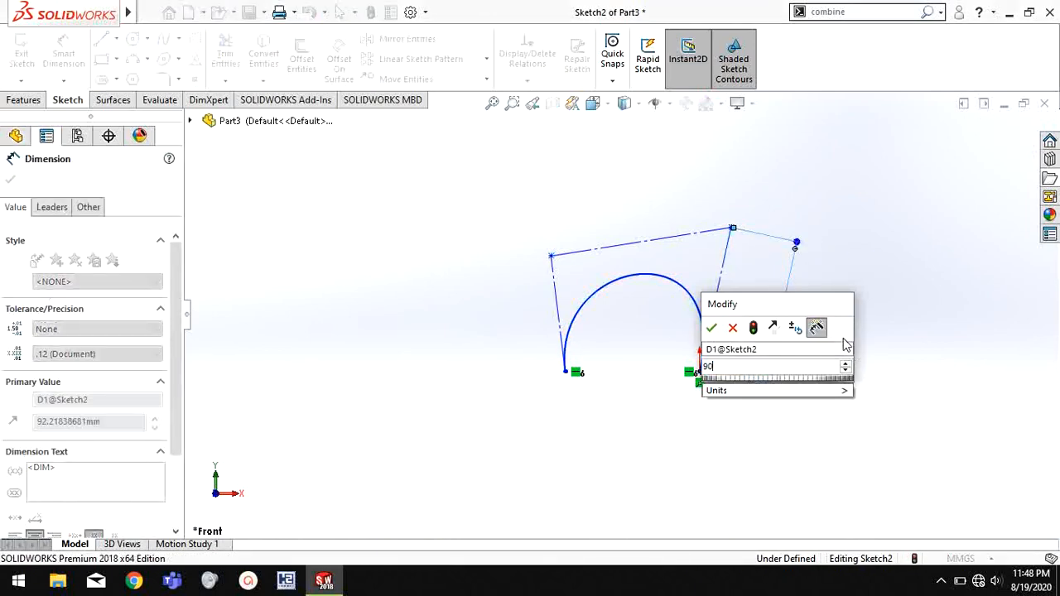
key(Return)
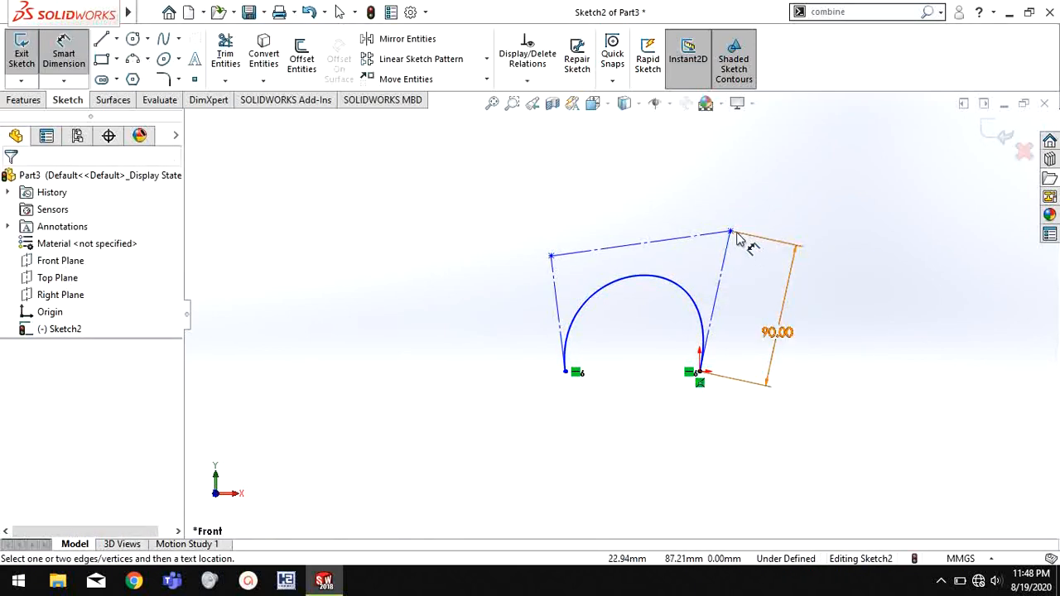
Dimension the horizontal distance between the upper right control vertex and the origin endpoint, and set it to 20 mm.
click(732, 234)
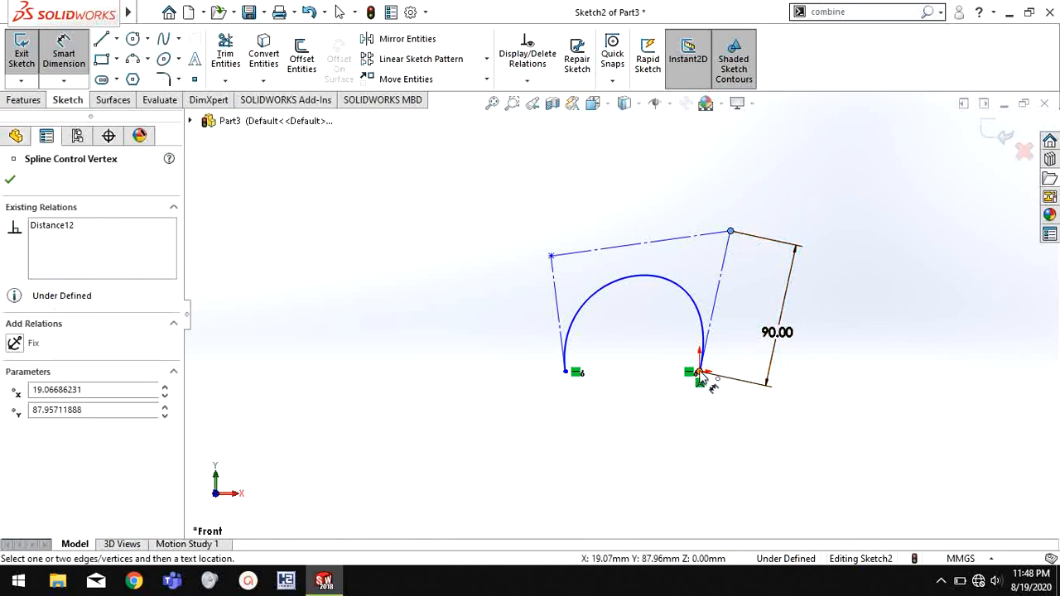
click(699, 372)
click(731, 232)
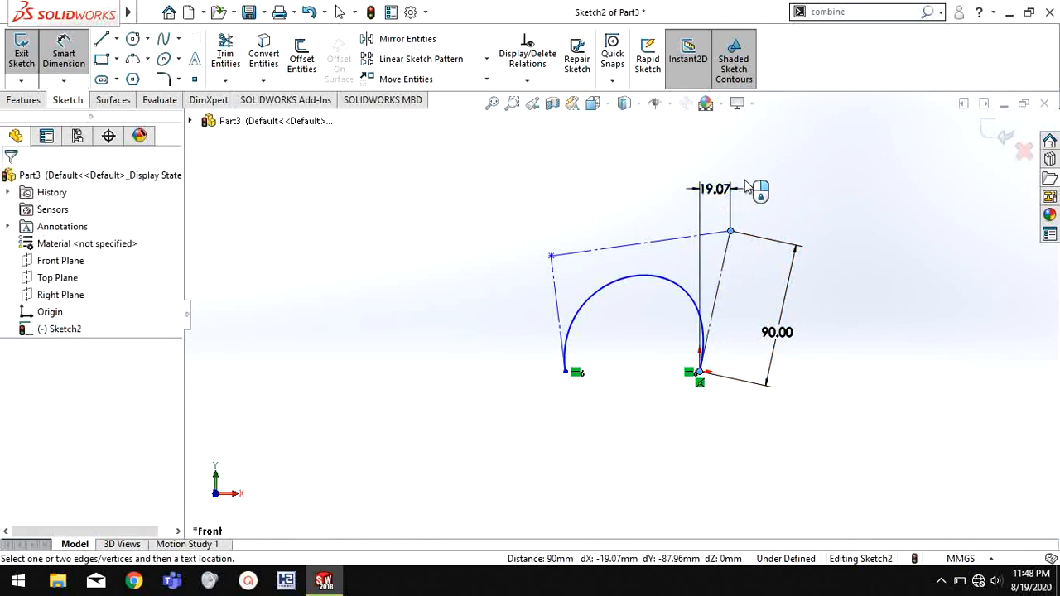
click(747, 189)
text(20)
key(Return)
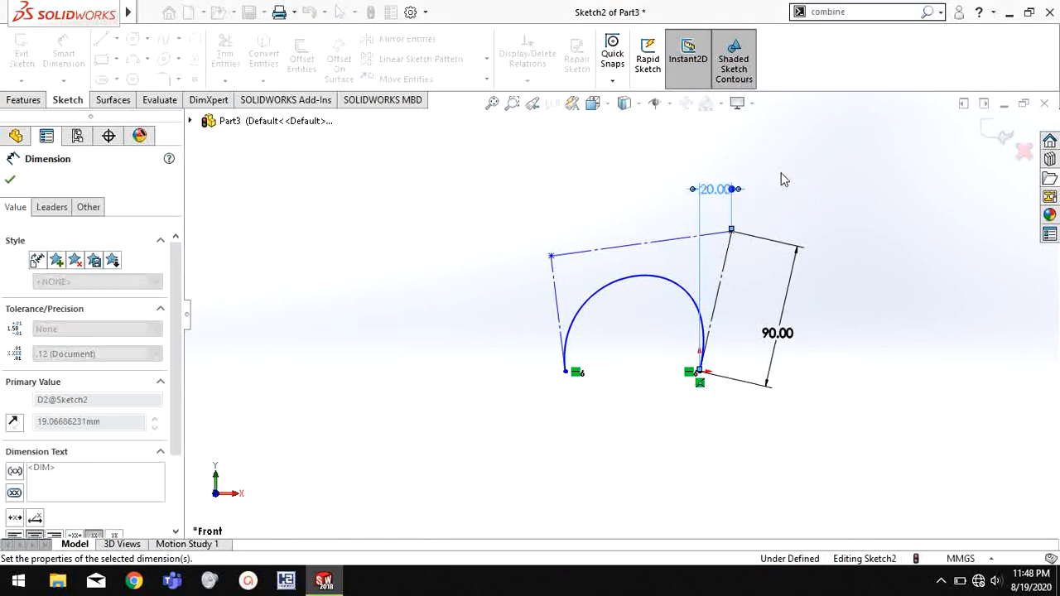
click(812, 217)
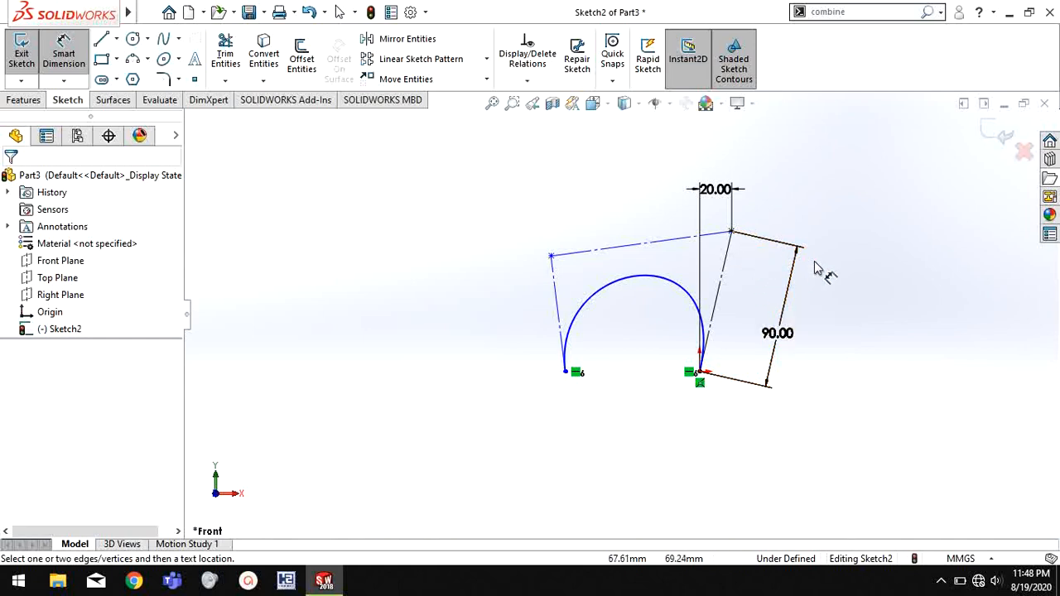
Dimension the vertical distance between the upper left control vertex and the spline's left endpoint, and set it to 70 mm.
click(553, 257)
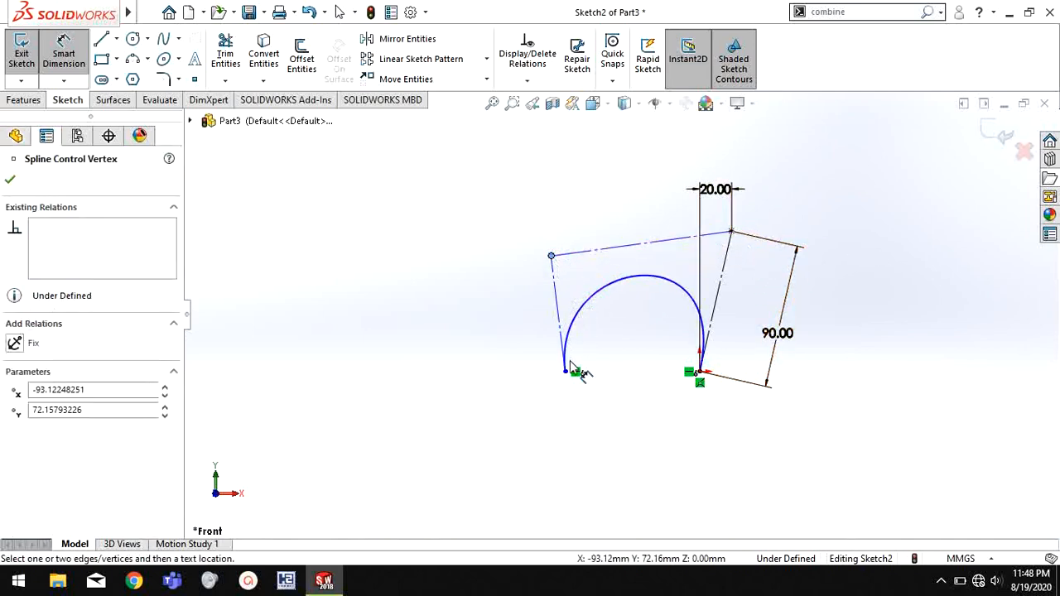
click(567, 372)
click(502, 328)
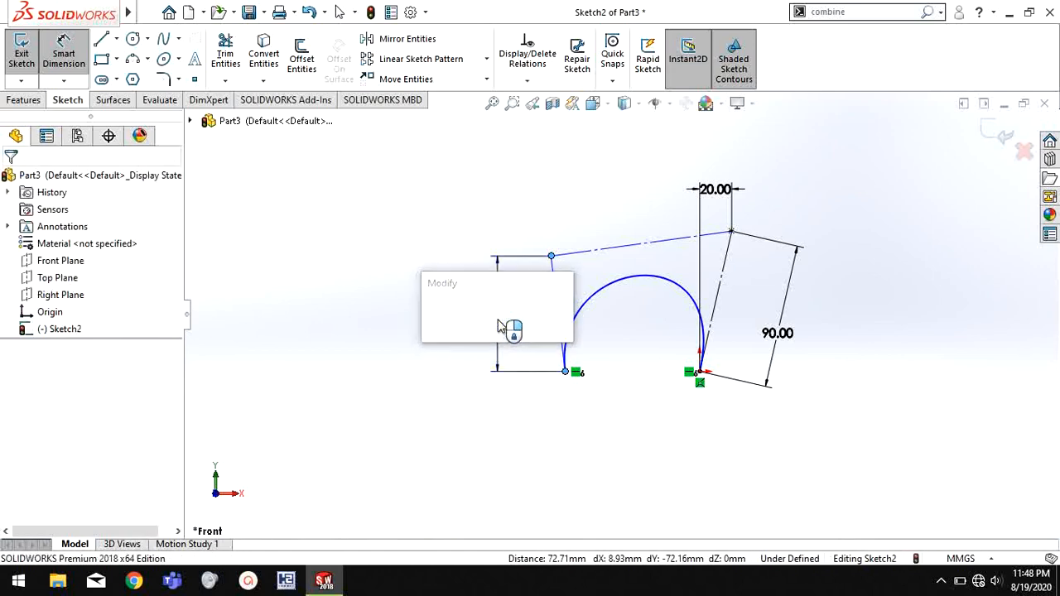
text(70)
key(Return)
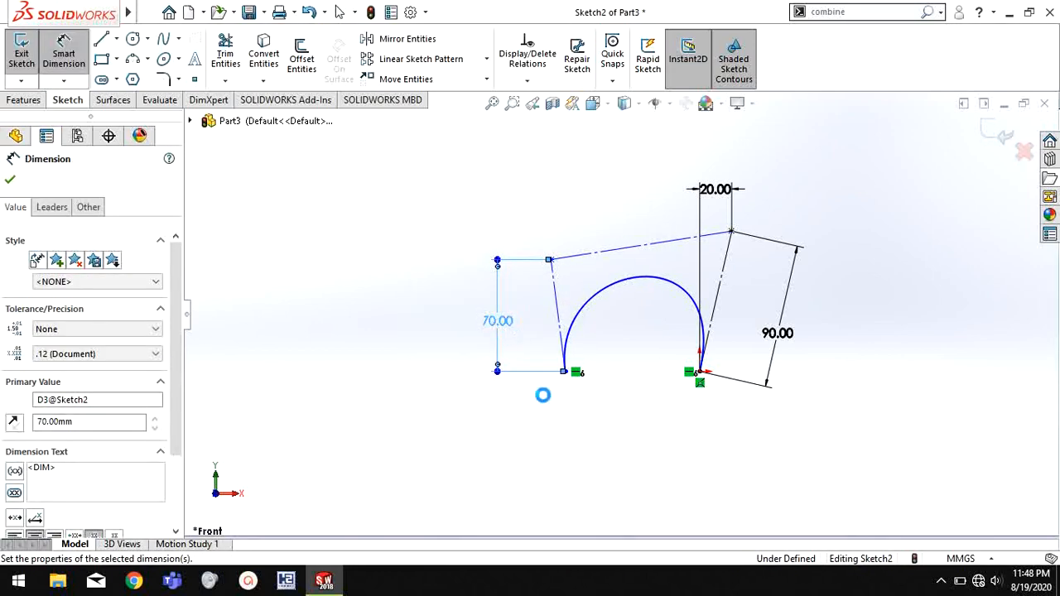
Dimension the horizontal distance between the spline's left endpoint and the upper left control vertex, and set it to 9 mm.
click(566, 371)
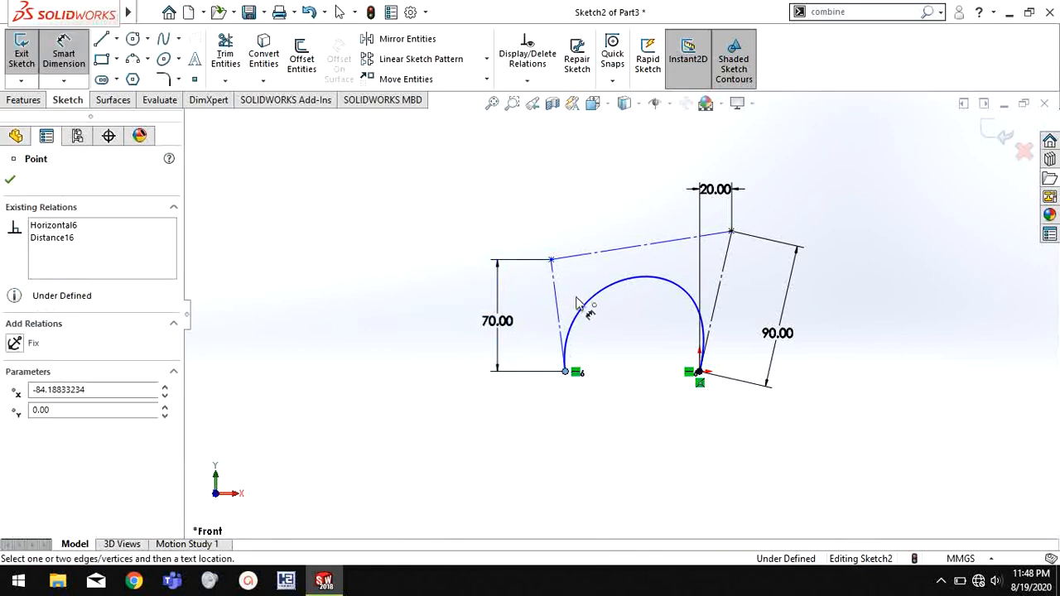
click(552, 260)
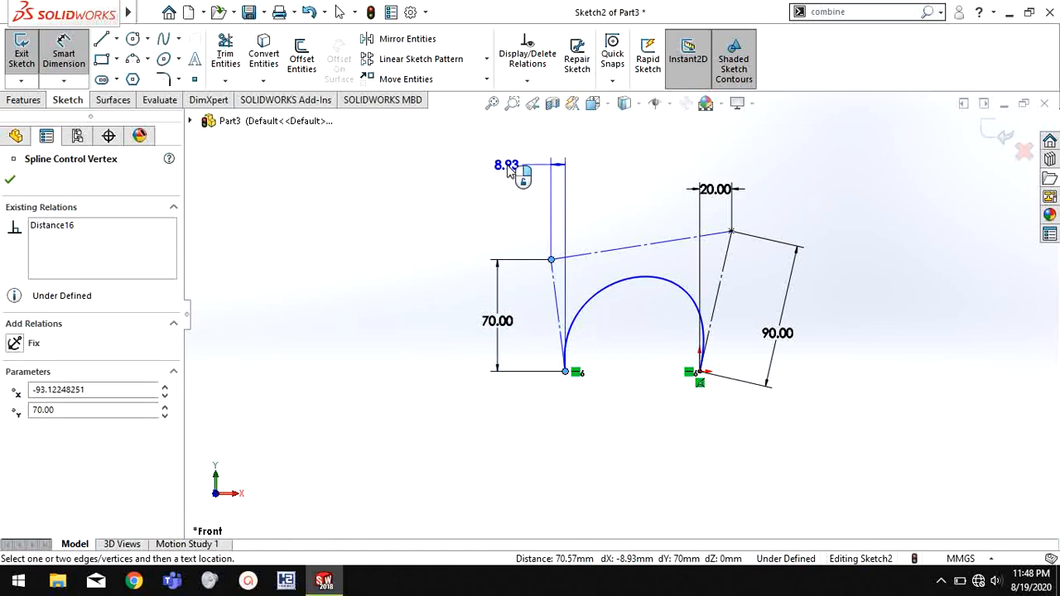
click(511, 170)
text(9)
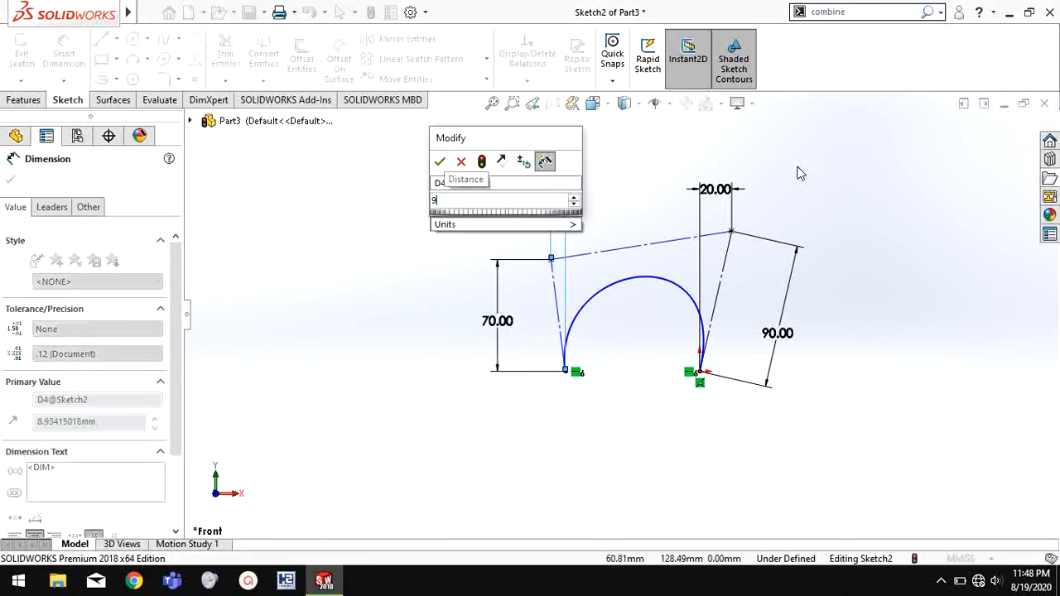
key(Return)
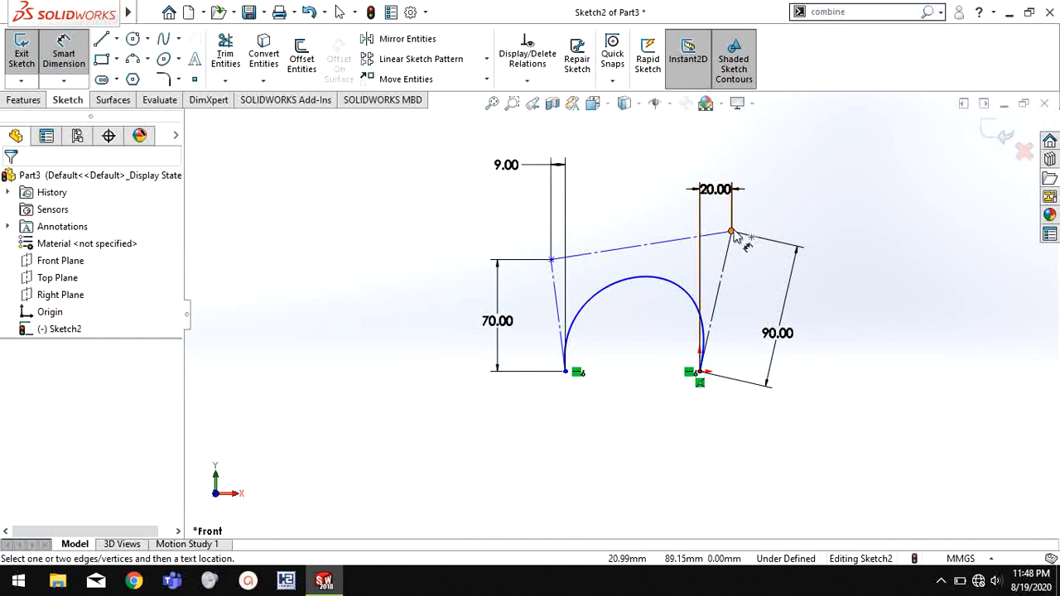
Dimension the horizontal distance between the style spline's two endpoints, set it to 80 mm, and end dimensioning.
click(700, 371)
click(565, 372)
click(623, 415)
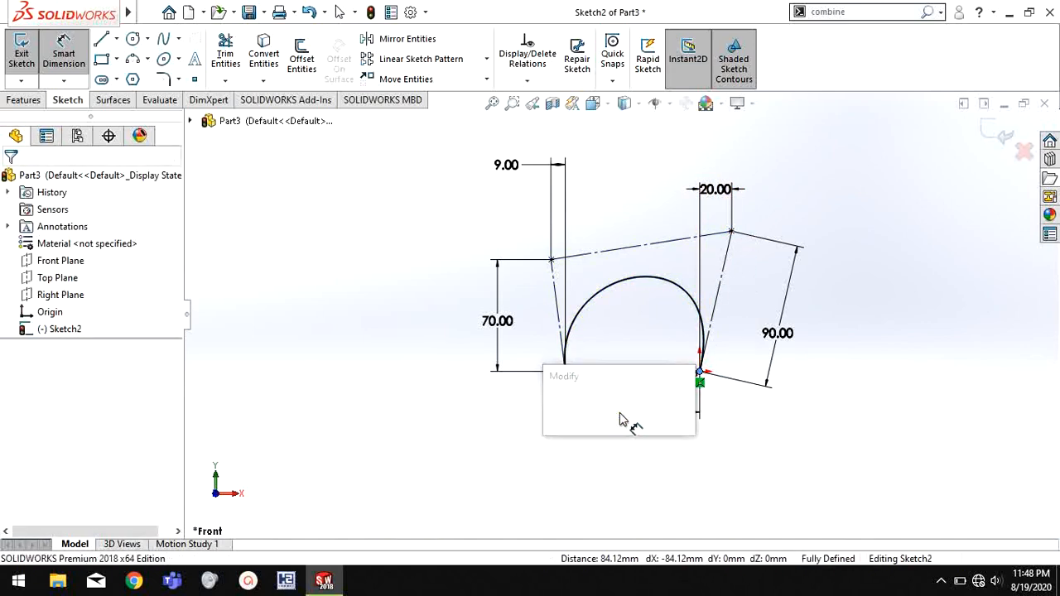
text(80)
key(Return)
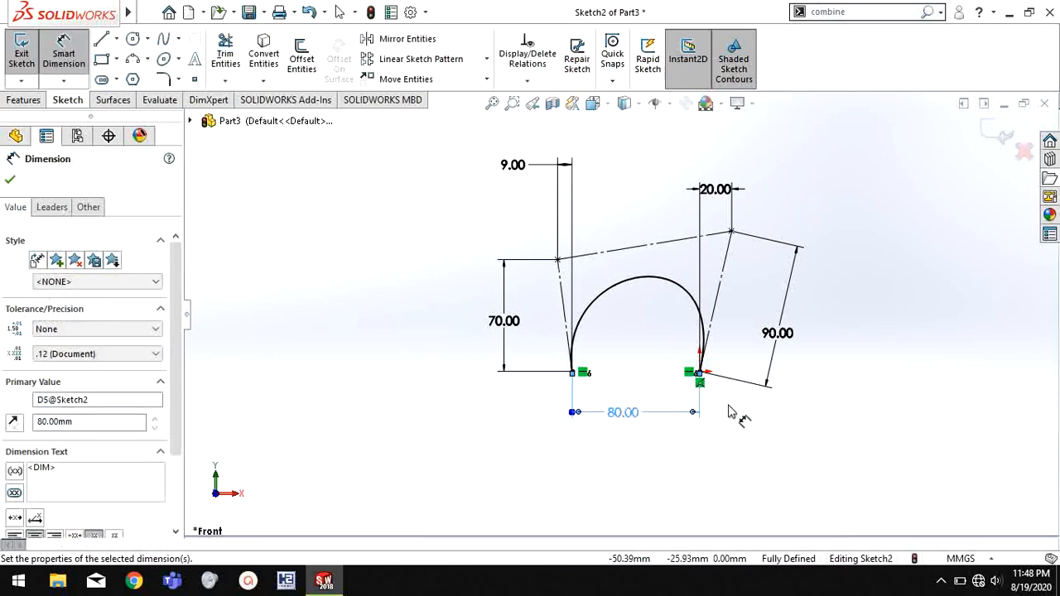
right_click(917, 232)
click(939, 278)
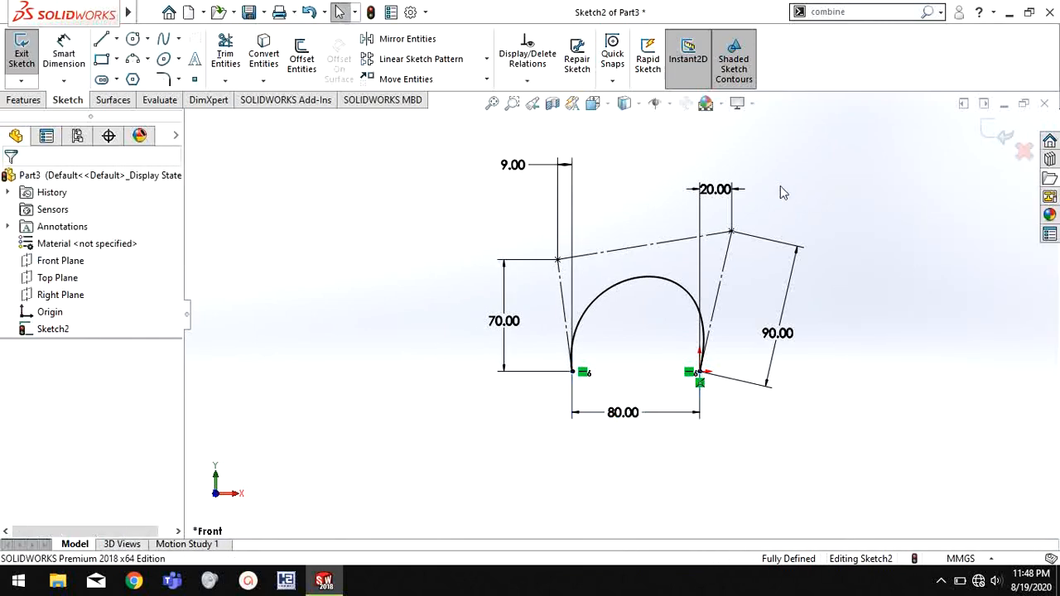
Delete the dimensioned style spline and cancel out of the sketch to discard its changes.
mouse_move(925, 281)
middle_down()
mouse_move(838, 284)
mouse_move(909, 279)
middle_up()
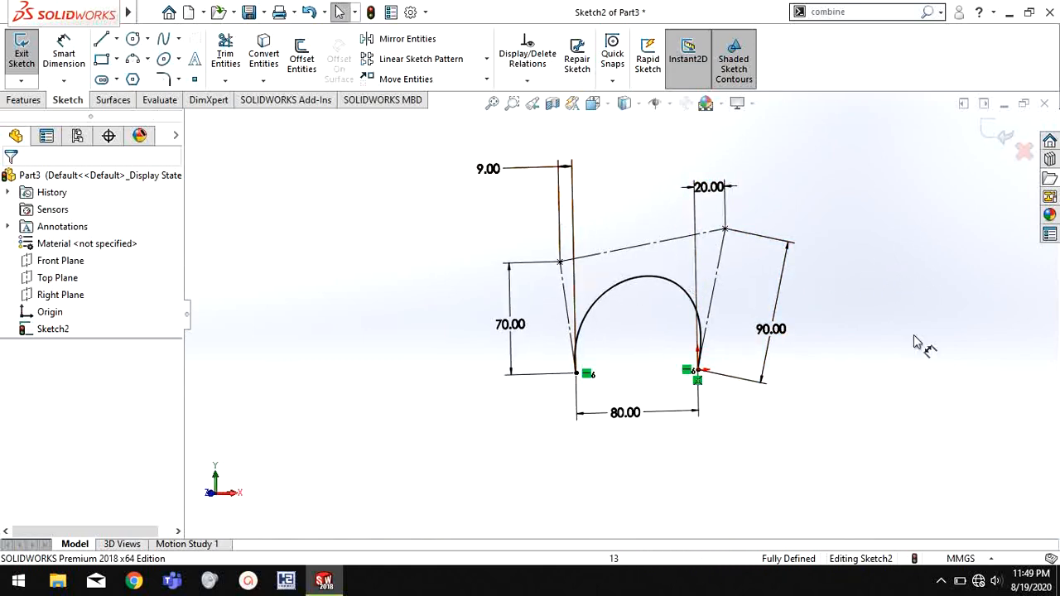
click(666, 283)
key(Delete)
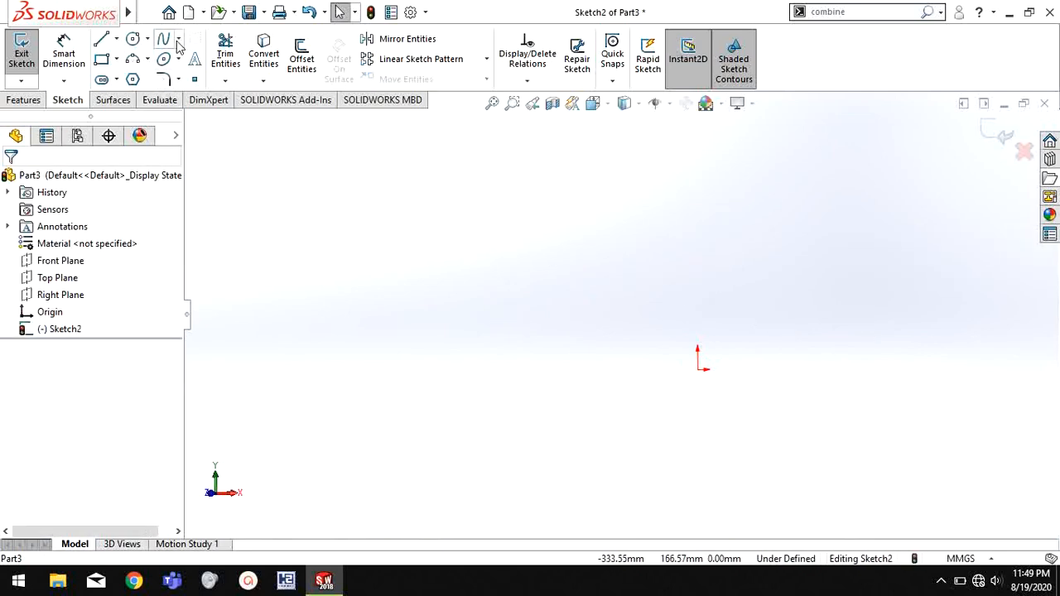
scroll(788, 439, up, 4)
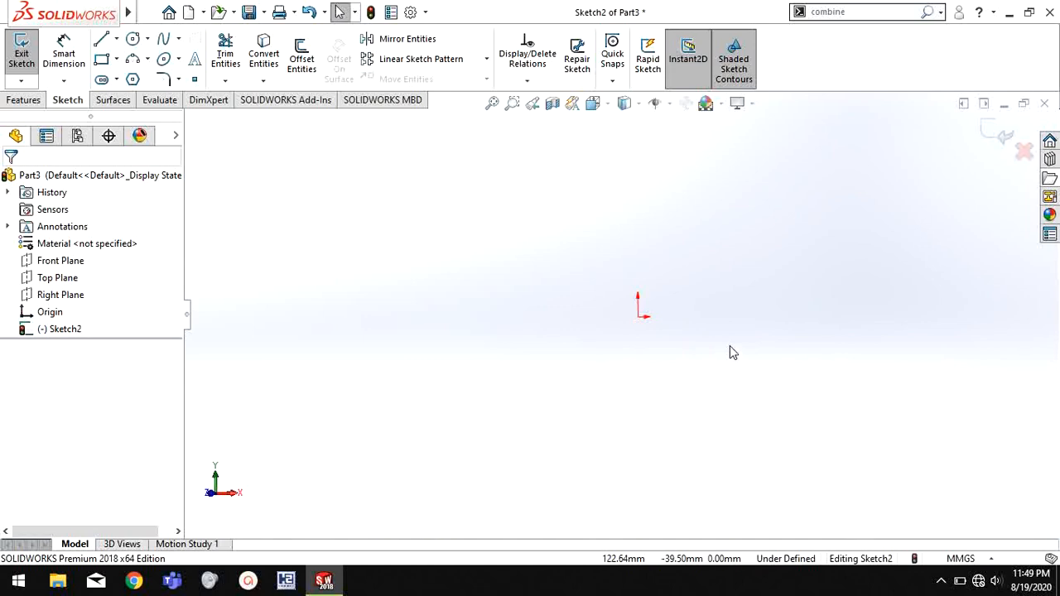
click(1025, 153)
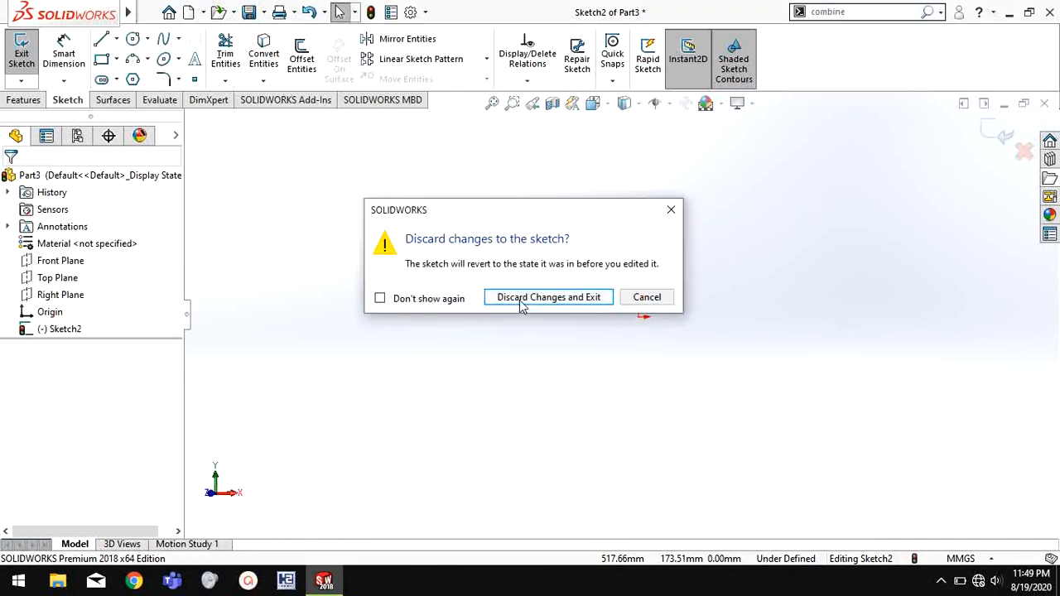